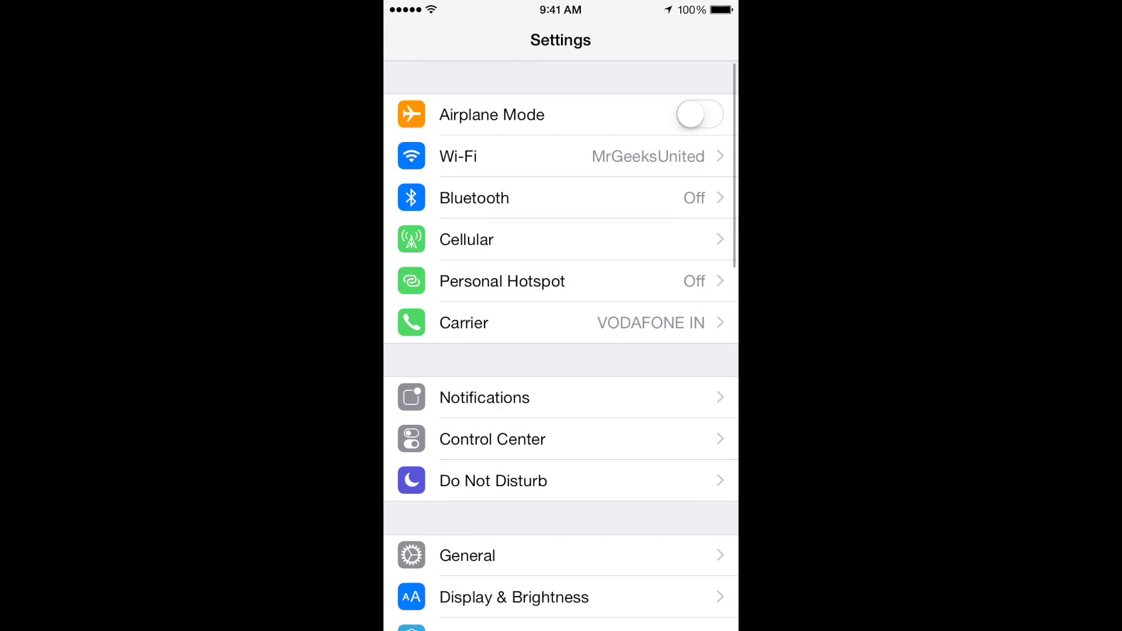
Go to General > Usage > Manage Storage to list apps by size (RØDE Rec largest at 1.6 GB)
scroll(561, 351, down, 3)
click(468, 428)
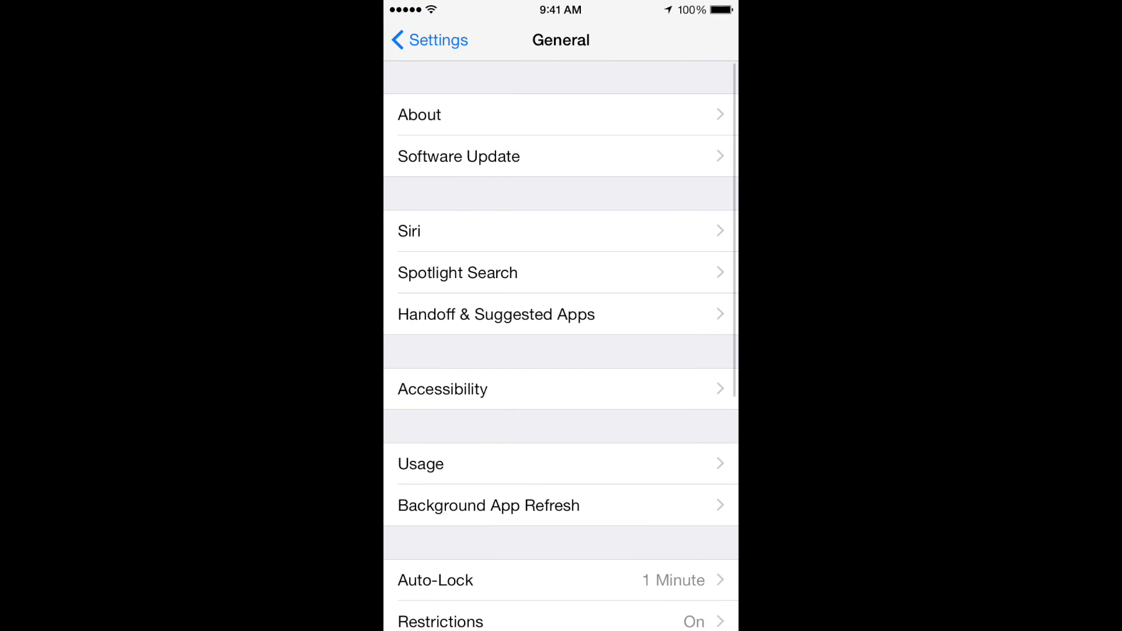
scroll(561, 351, down, 3)
click(444, 308)
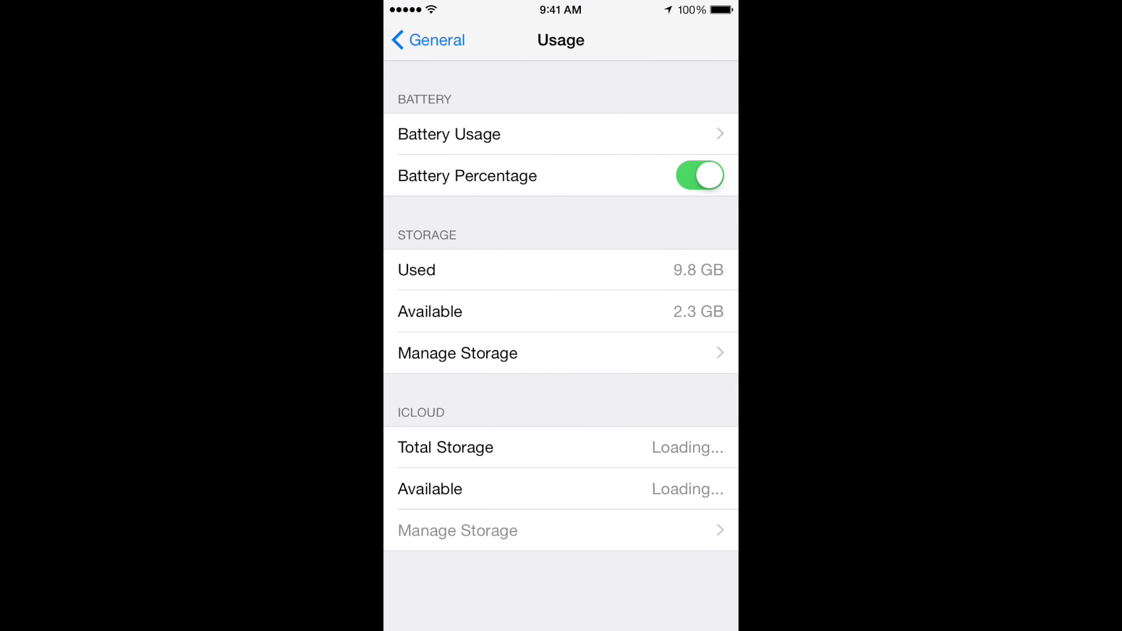
click(458, 353)
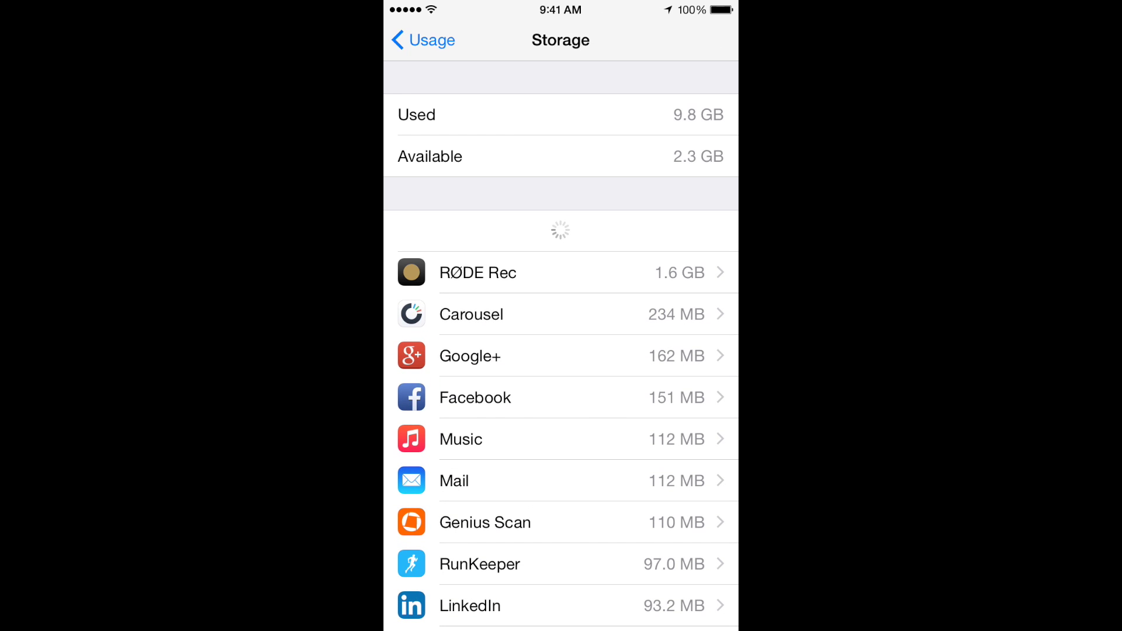
scroll(561, 351, down, 2)
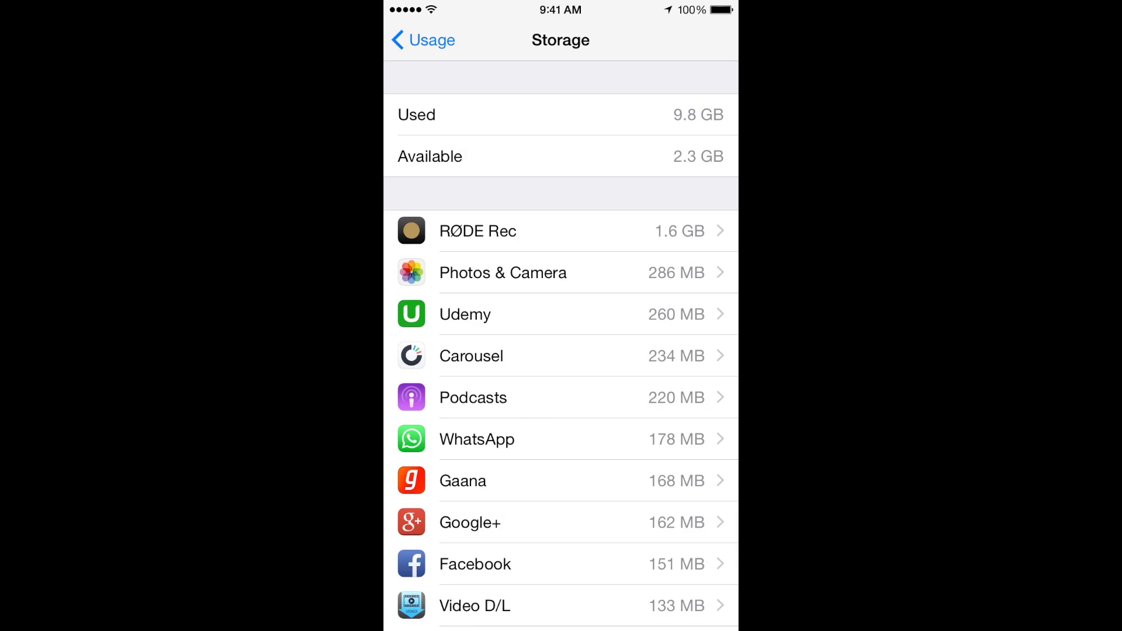
click(426, 41)
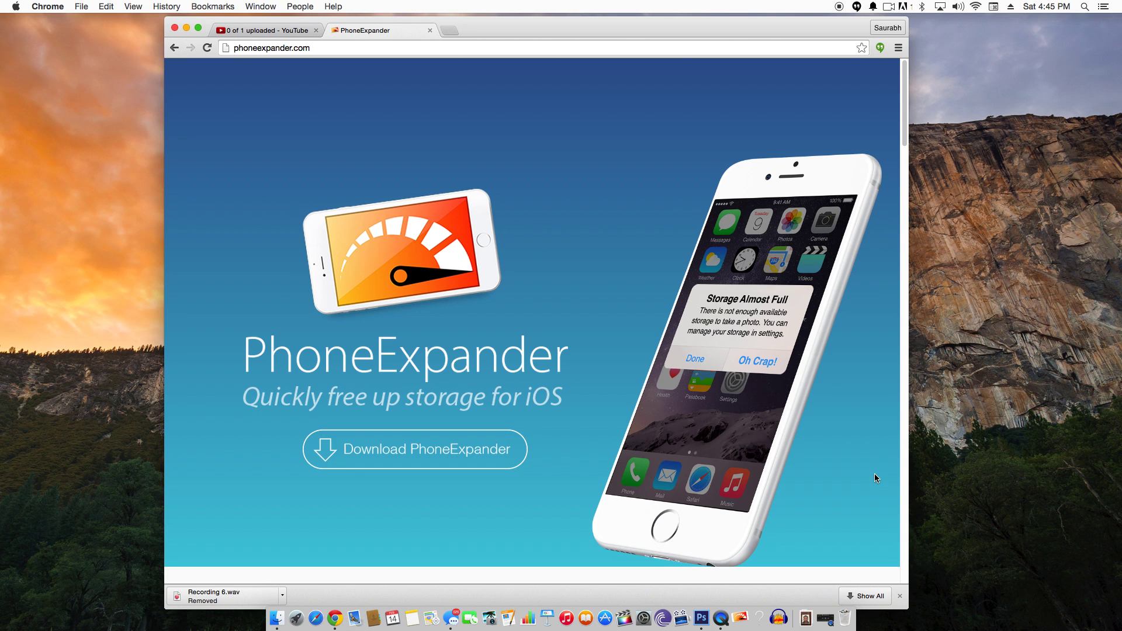
scroll(874, 473, down, 3)
scroll(875, 473, up, 3)
Minimize Chrome, launch PhoneExpander from its Dock icon, and move its window up and right
scroll(874, 475, down, 5)
key(super+m)
right_click(733, 612)
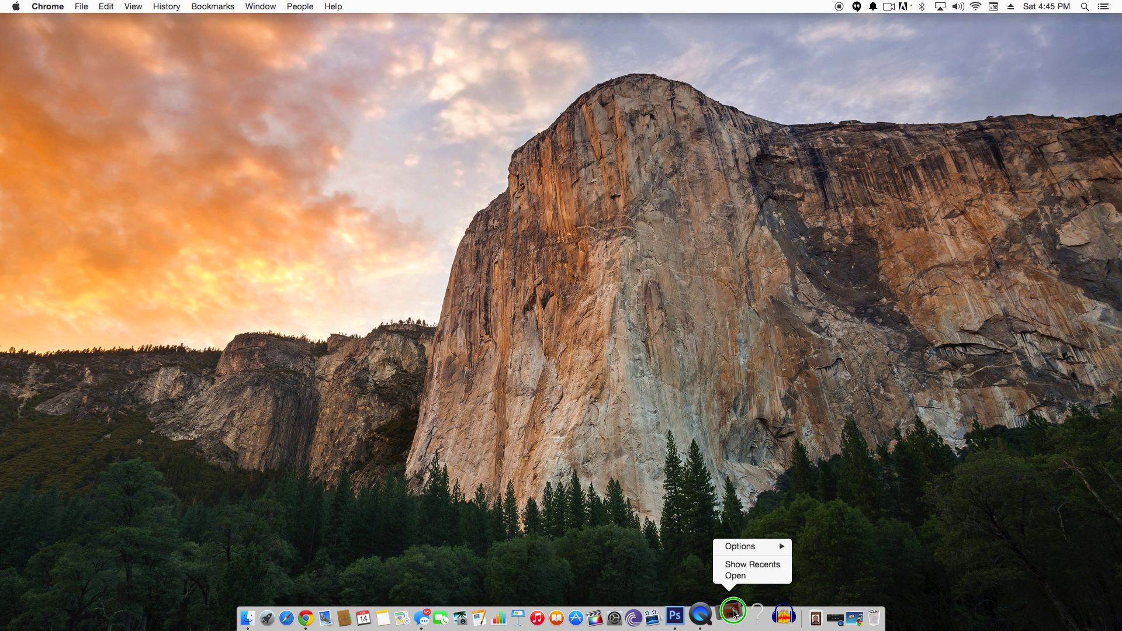
click(735, 575)
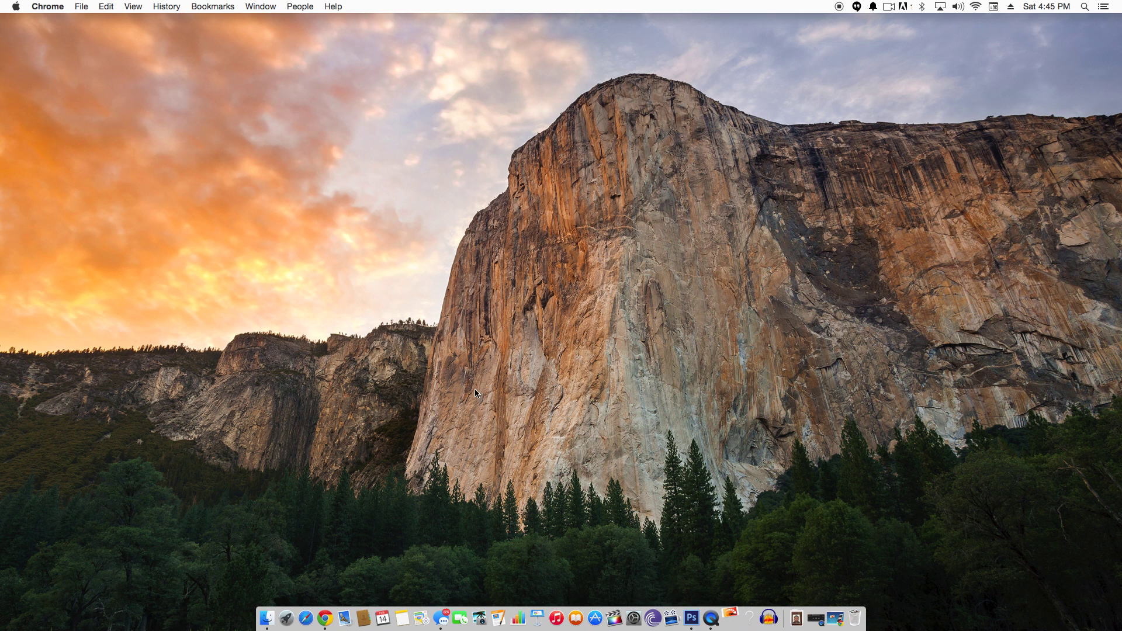
drag(430, 338, 671, 166)
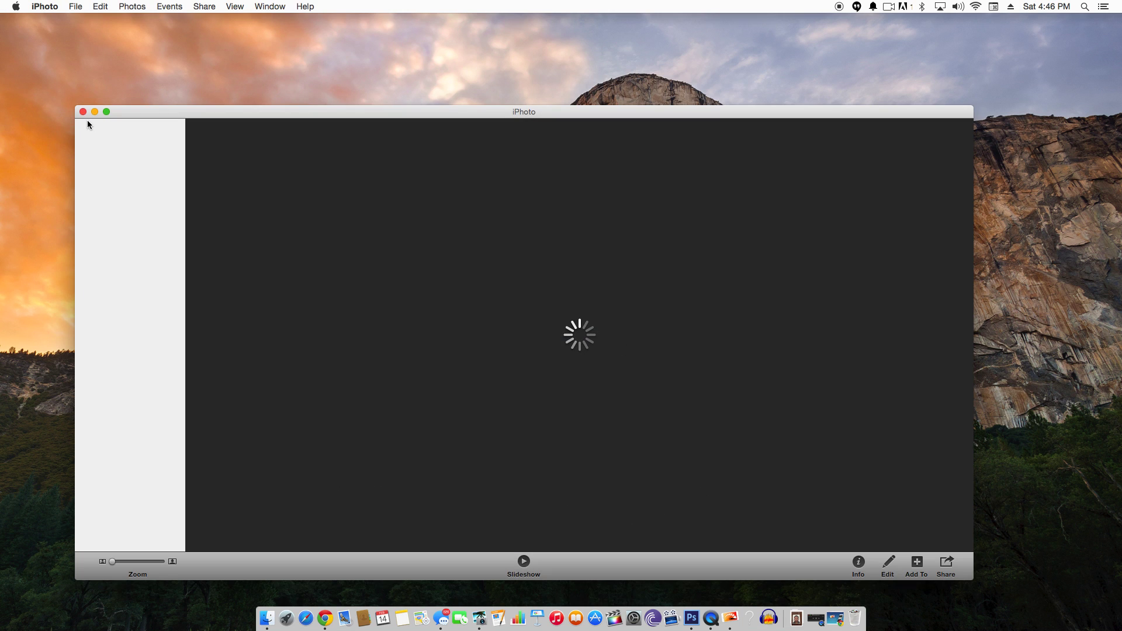
Quit iPhoto with Cmd+Q so the PhoneExpander window comes to the front
key(super+q)
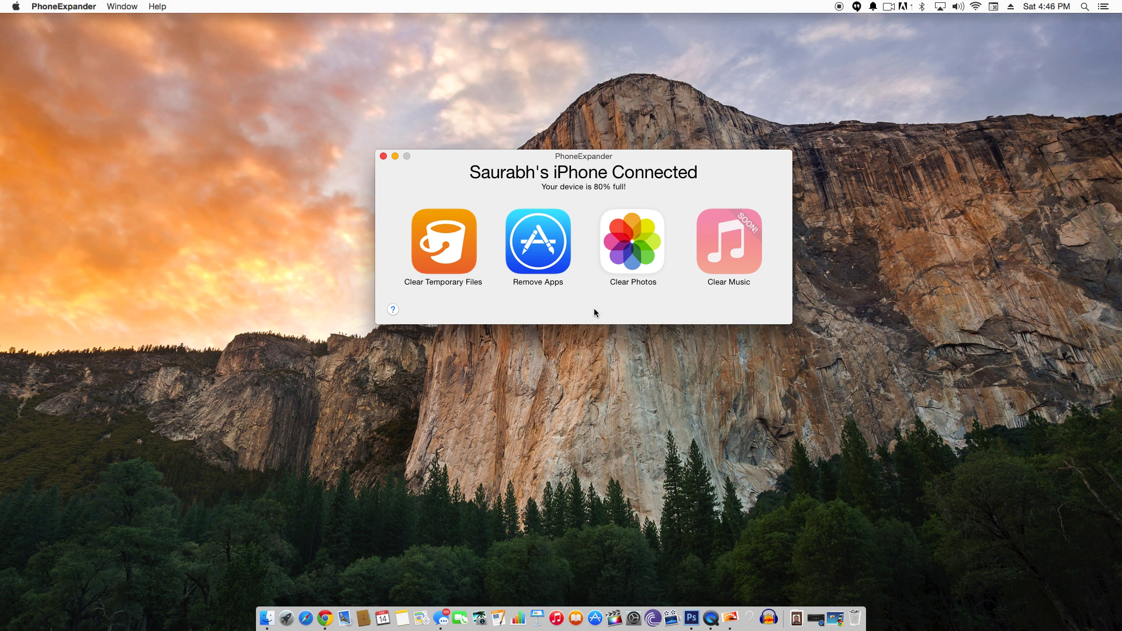
Run the Clear Temporary Files scan, which lists 113 checked app caches at Zero KB
click(451, 260)
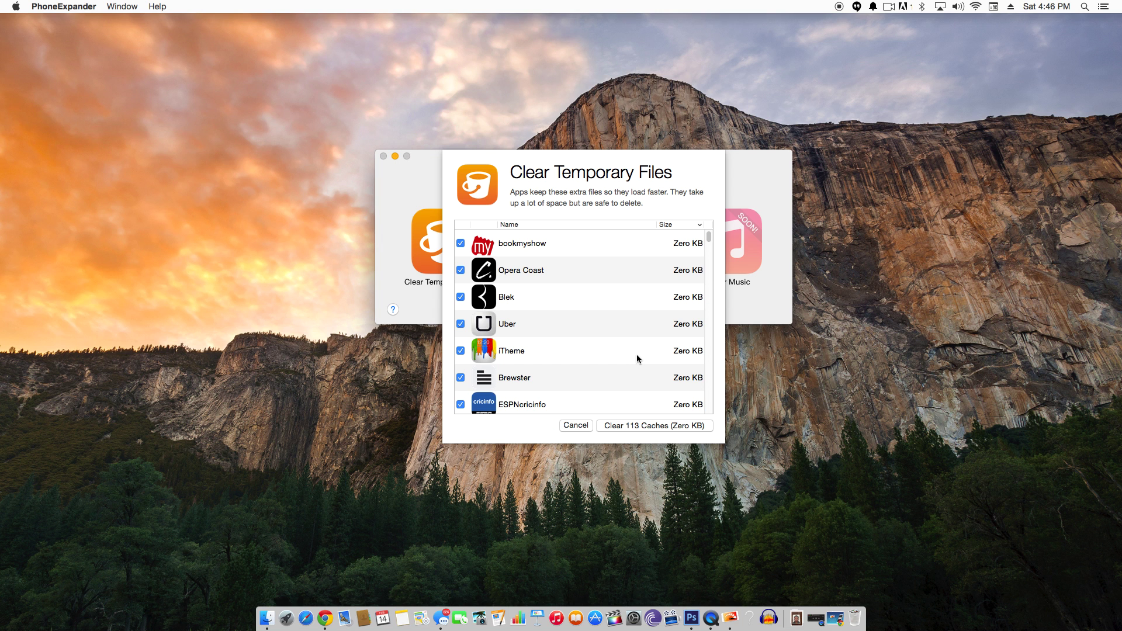
scroll(637, 359, down, 1)
scroll(637, 359, down, 7)
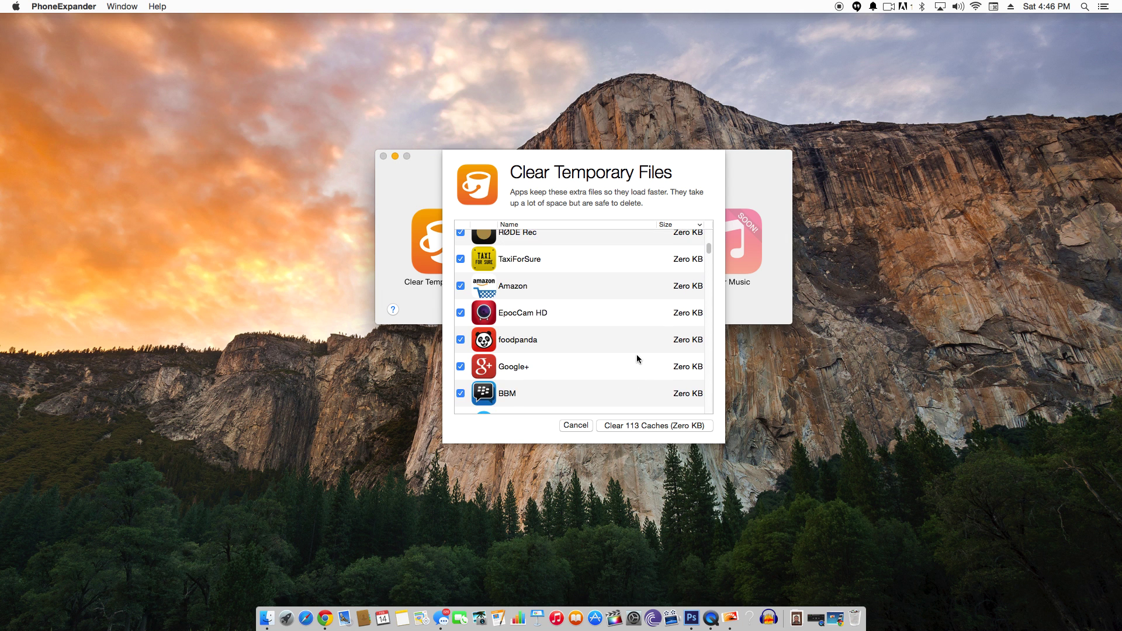
scroll(637, 359, up, 4)
scroll(637, 359, up, 3)
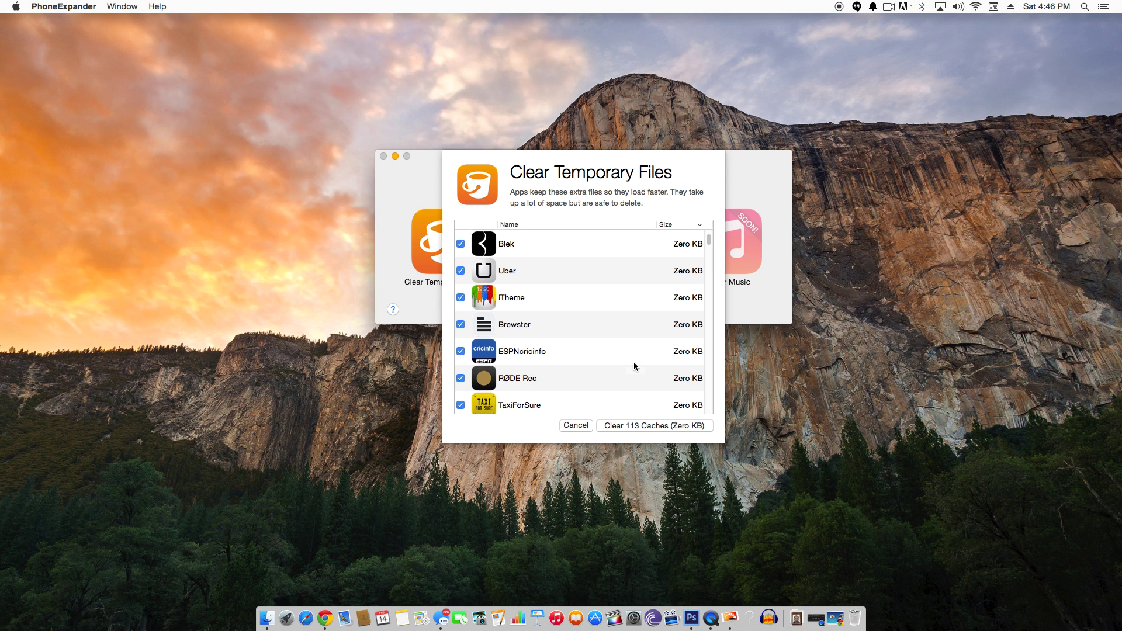
scroll(621, 330, up, 1)
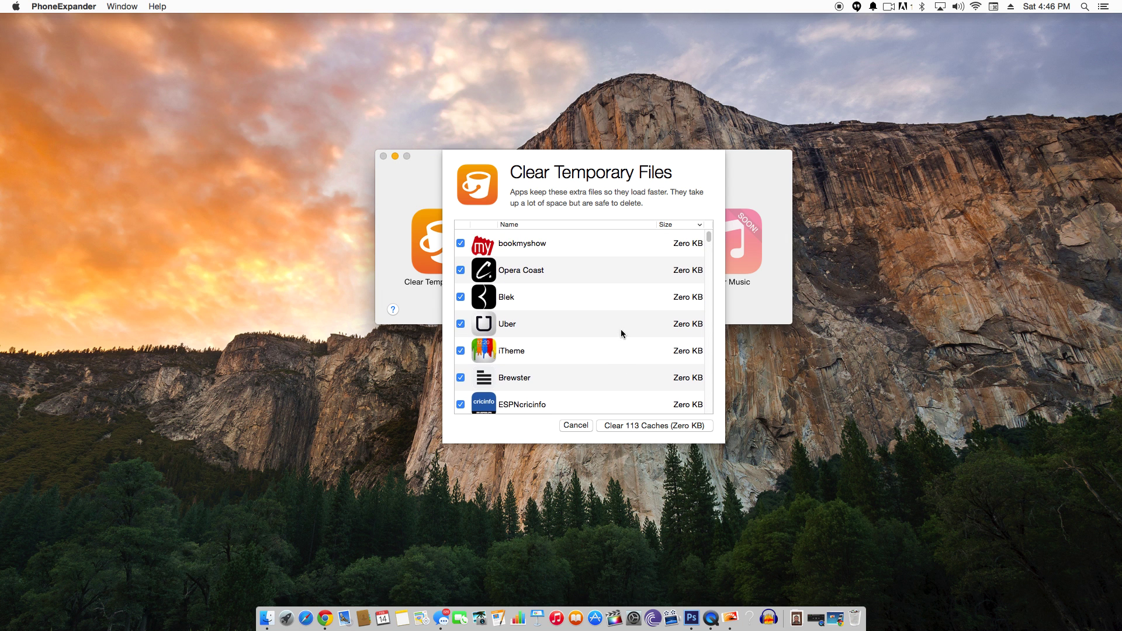
scroll(621, 328, down, 10)
scroll(621, 331, down, 15)
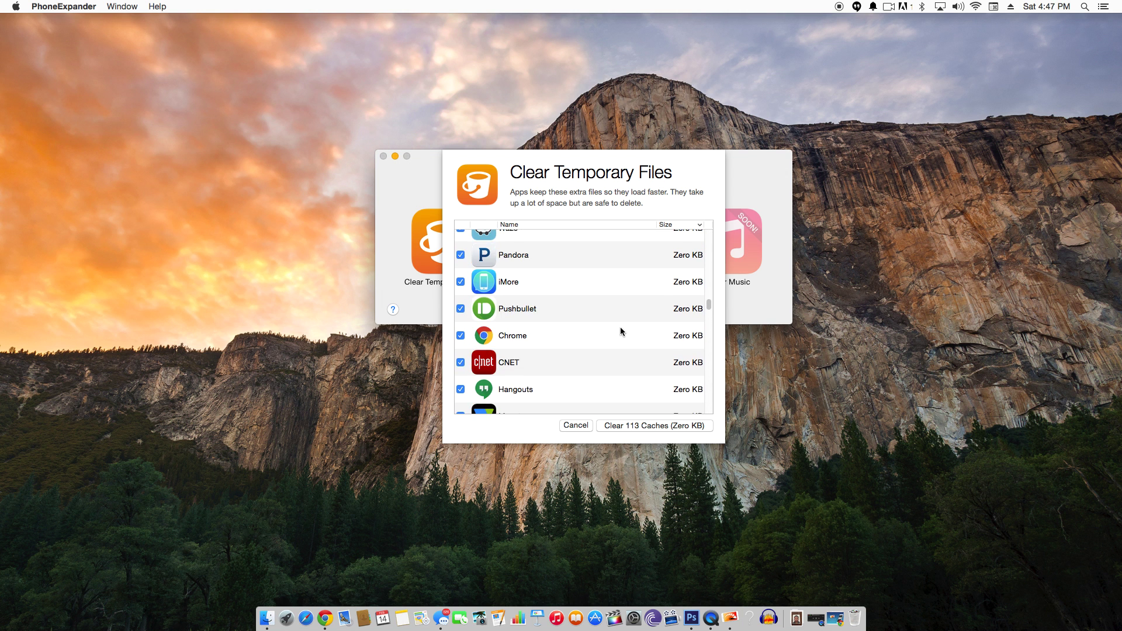
scroll(620, 330, down, 10)
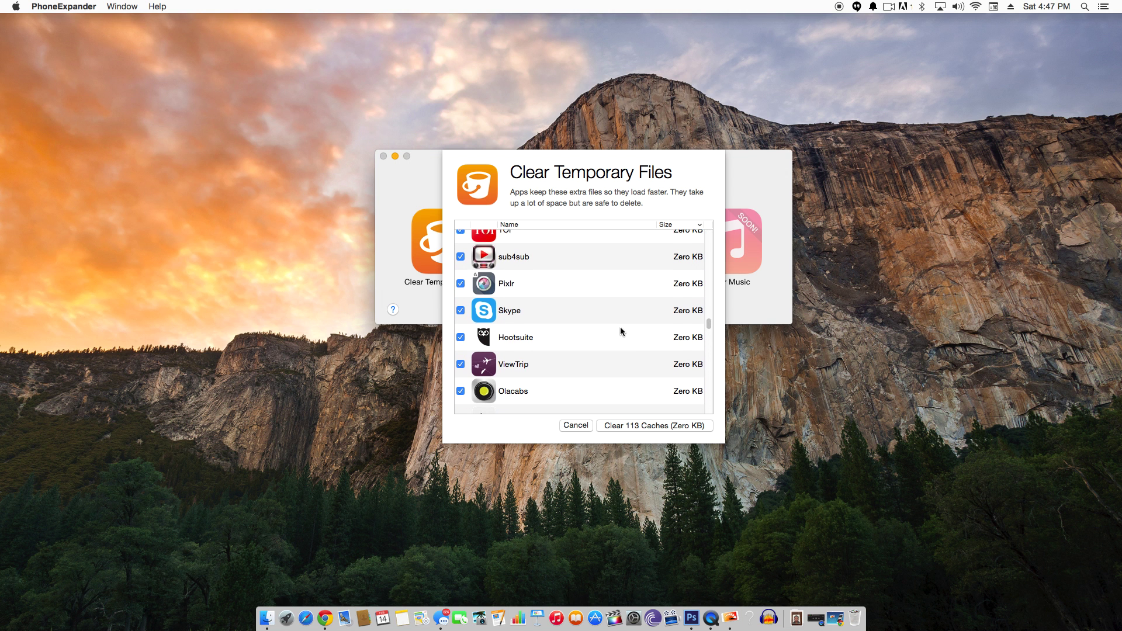
scroll(621, 331, down, 5)
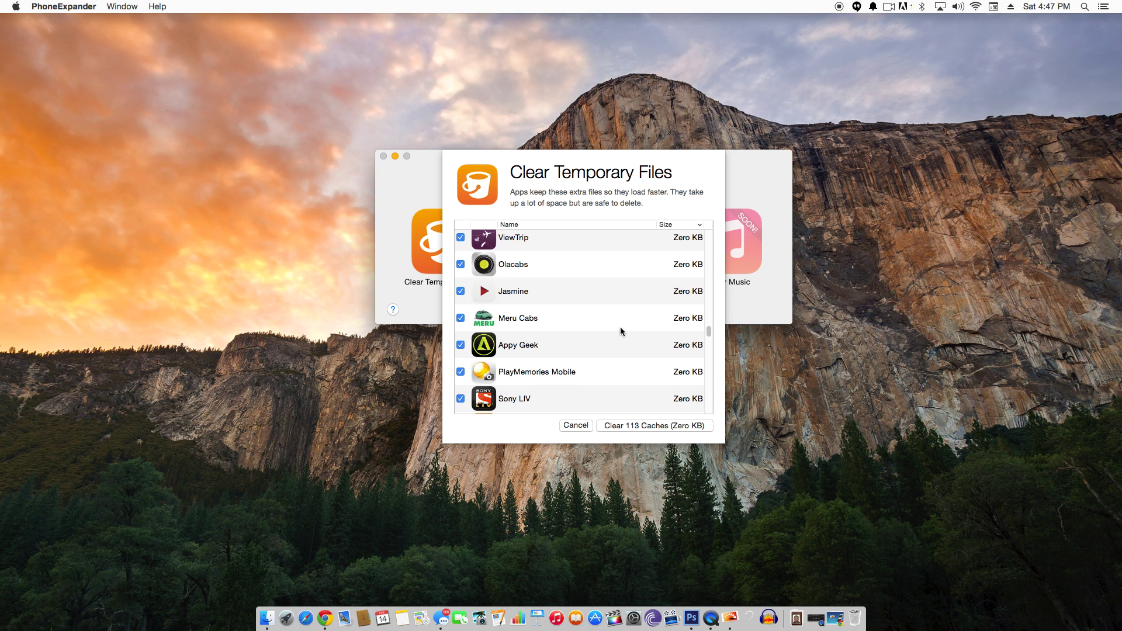
scroll(616, 332, down, 5)
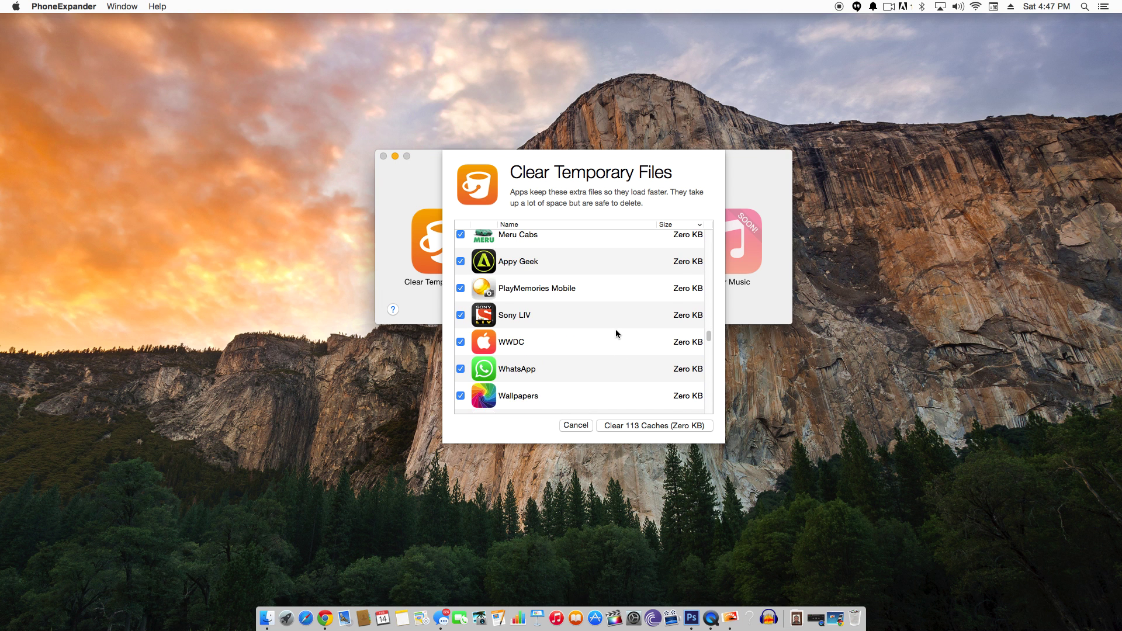
scroll(616, 333, down, 5)
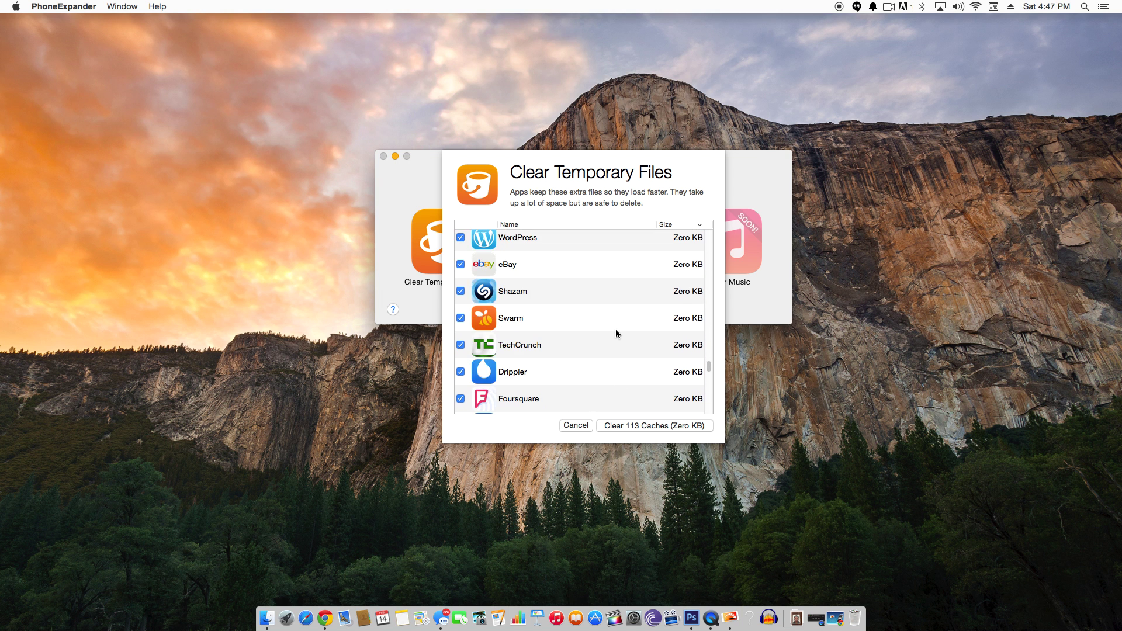
scroll(615, 333, down, 2)
scroll(615, 334, down, 2)
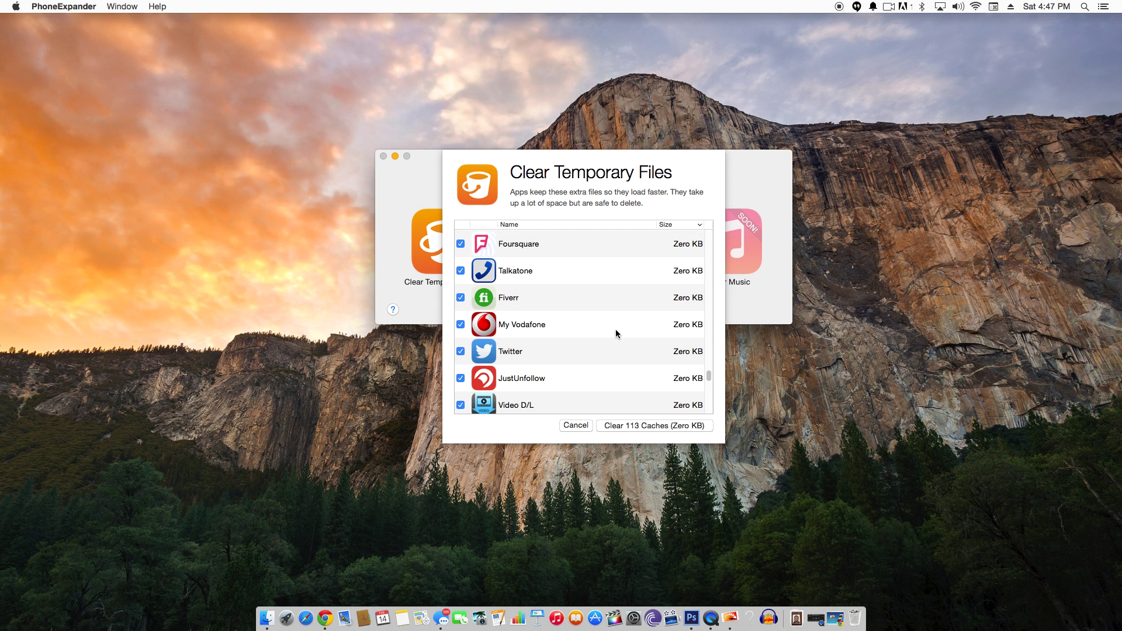
scroll(615, 334, down, 3)
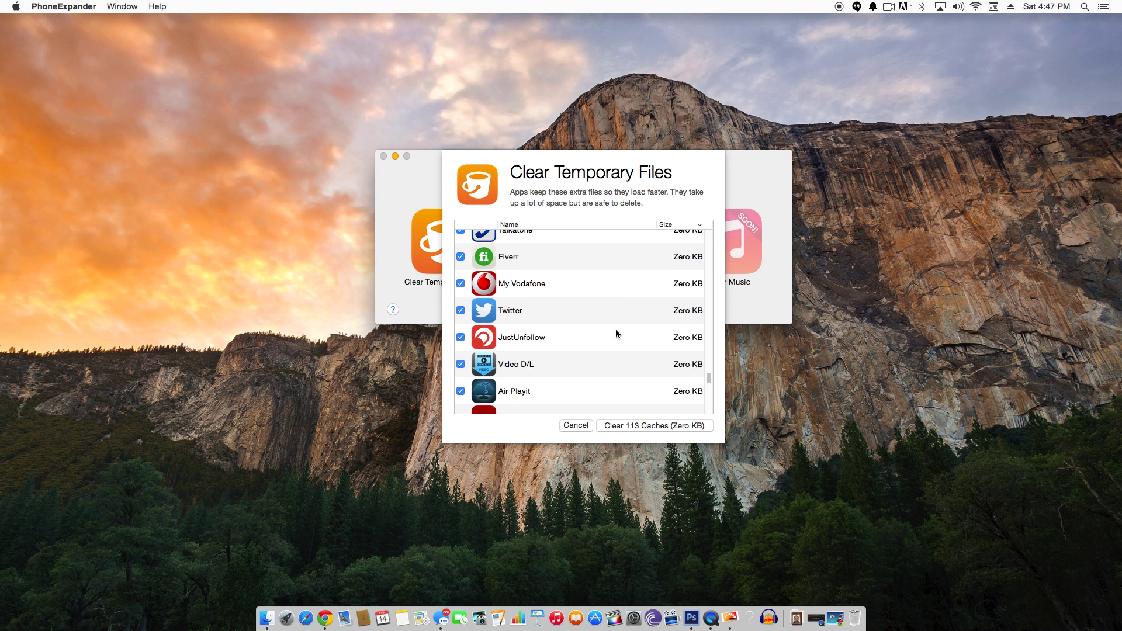
scroll(615, 334, down, 2)
scroll(616, 334, down, 3)
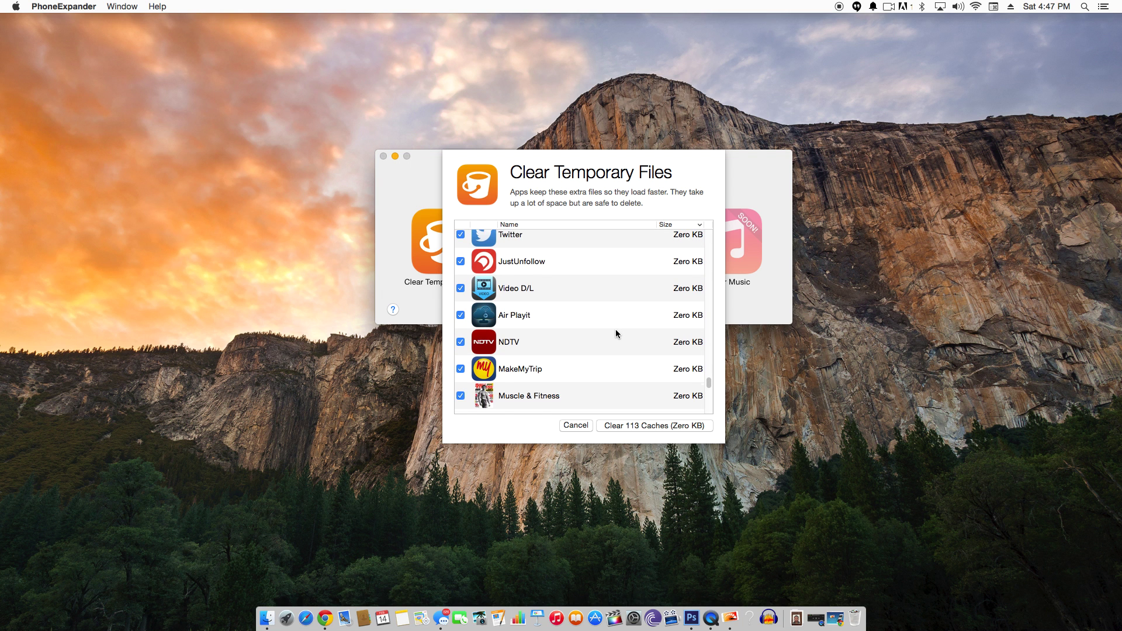
scroll(616, 333, down, 8)
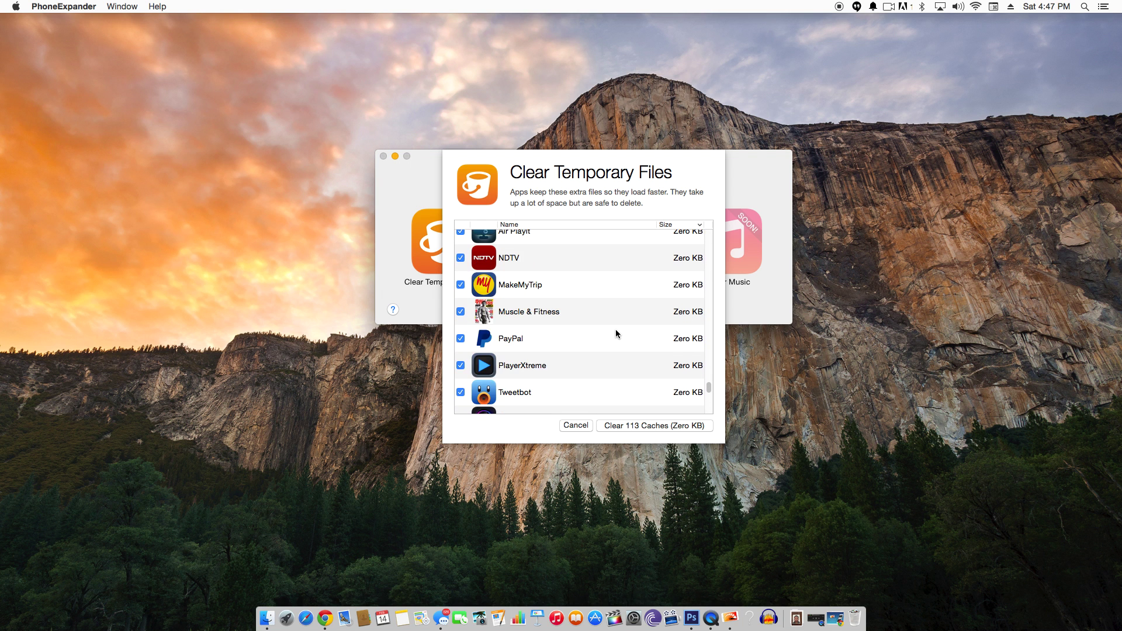
scroll(616, 334, up, 20)
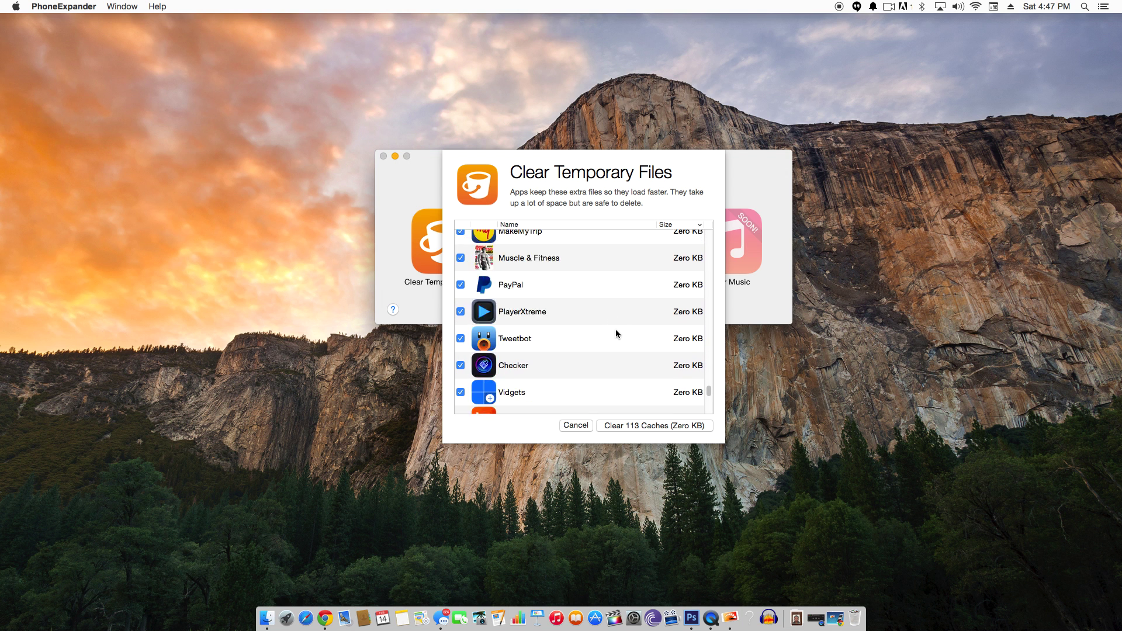
scroll(616, 334, up, 3)
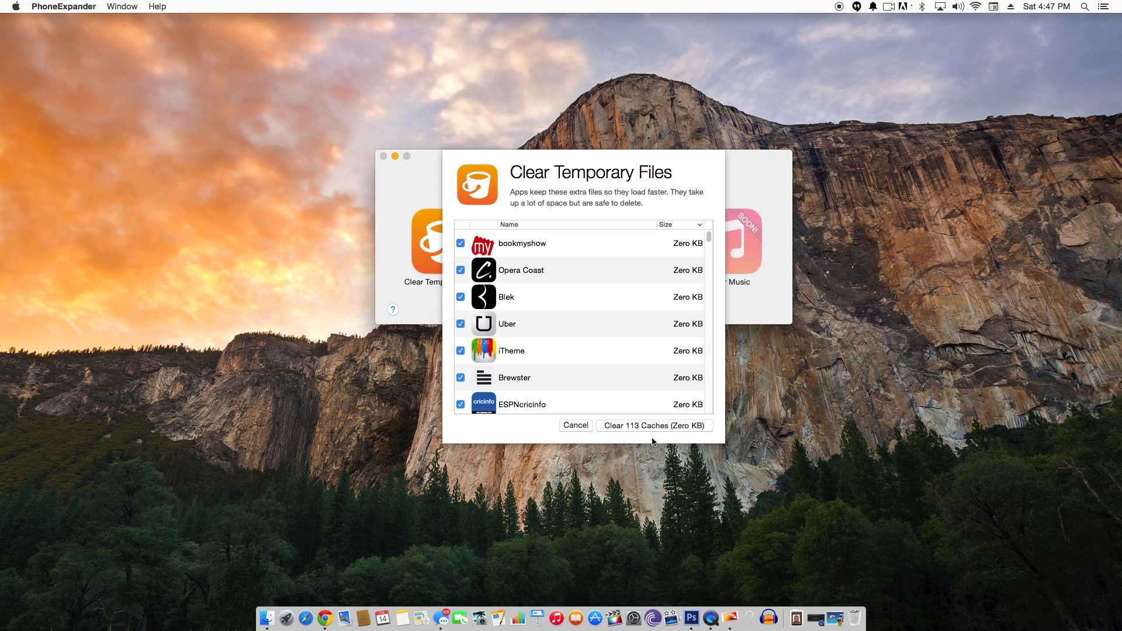
Clear the caches of all 113 listed apps with the 'Clear 113 Caches (Zero KB)' button
click(461, 245)
click(462, 266)
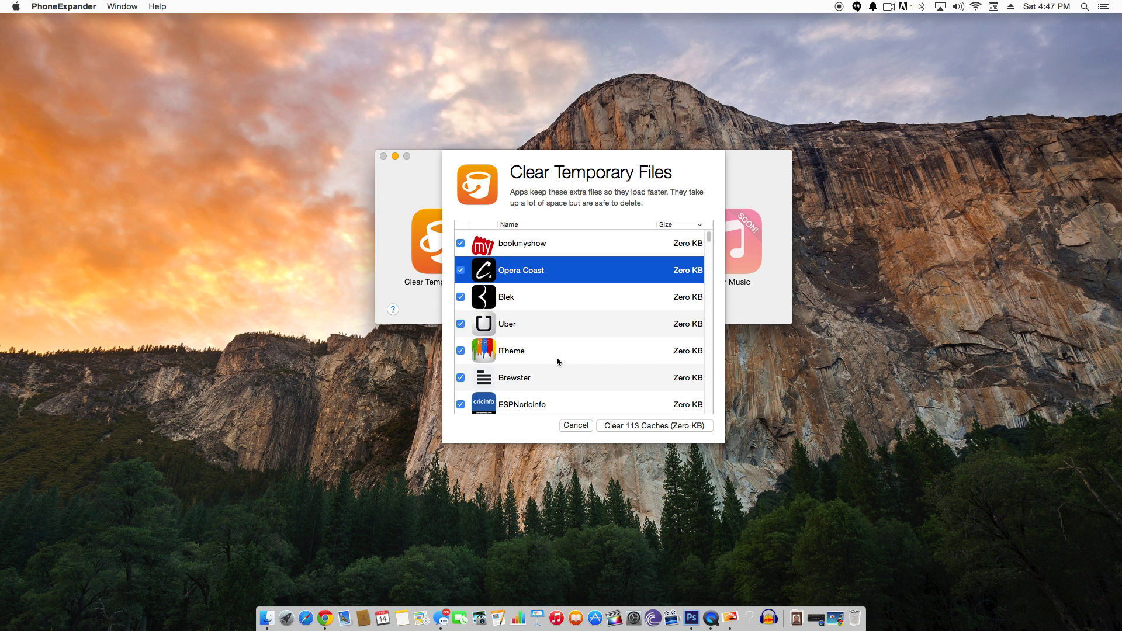
click(706, 427)
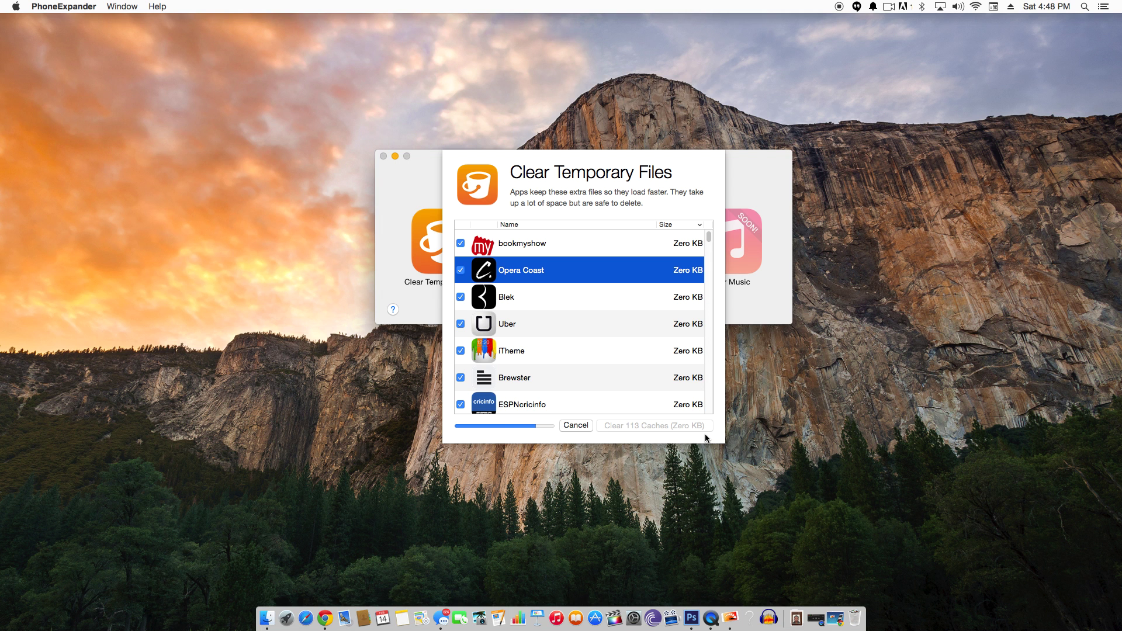
Close the cache cleanup and review the Remove Apps list by size, from LinkedIn at 70 MB down
click(575, 425)
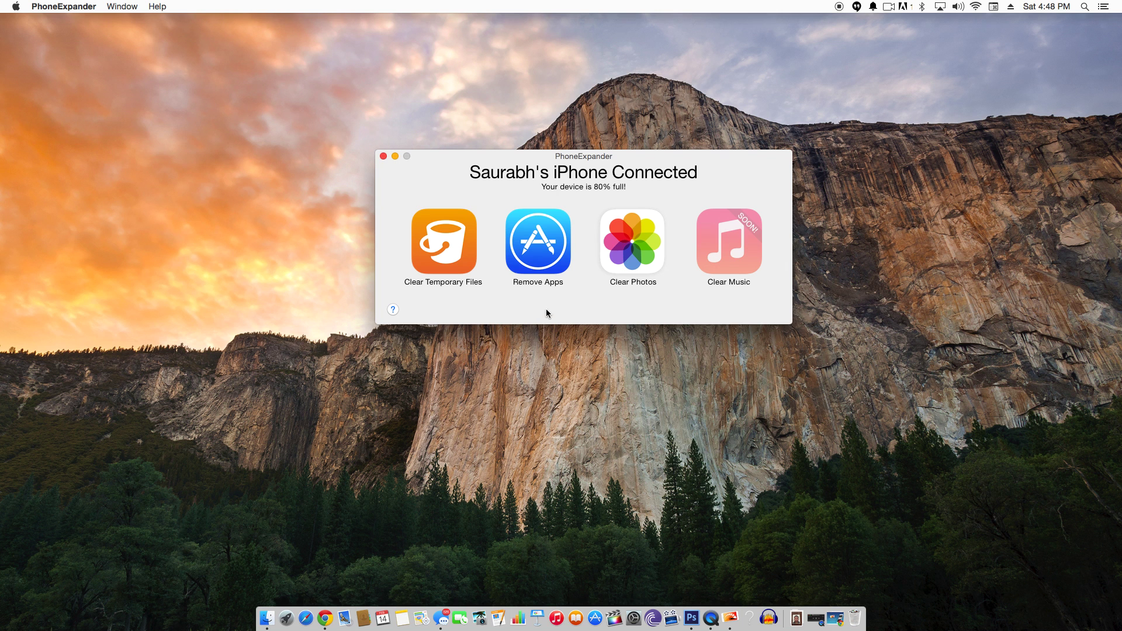
click(562, 270)
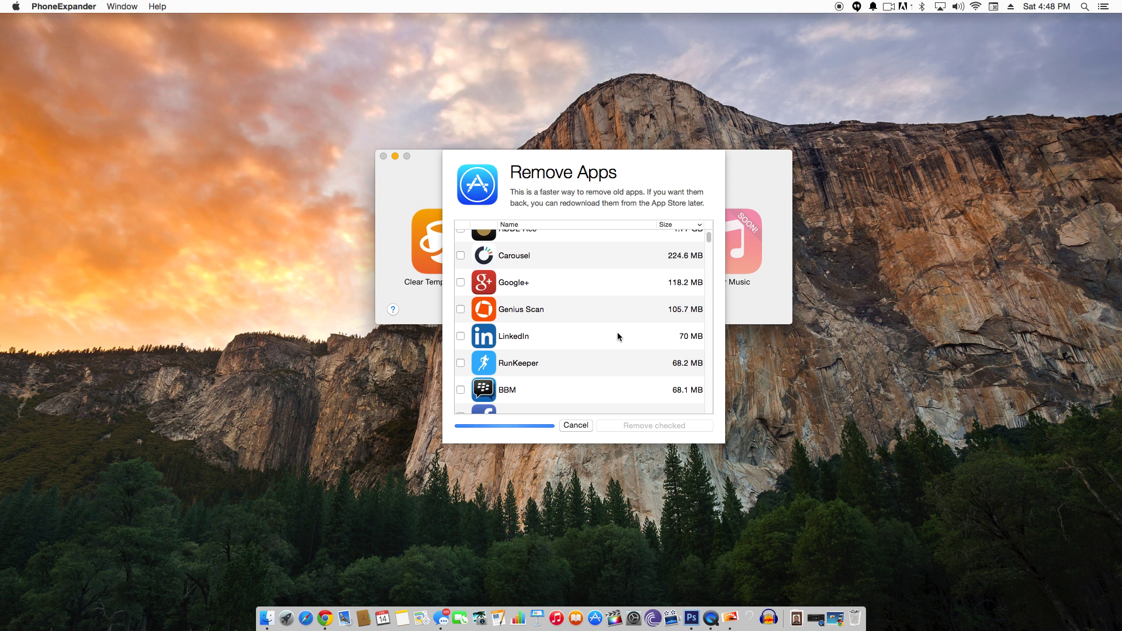
scroll(617, 336, down, 5)
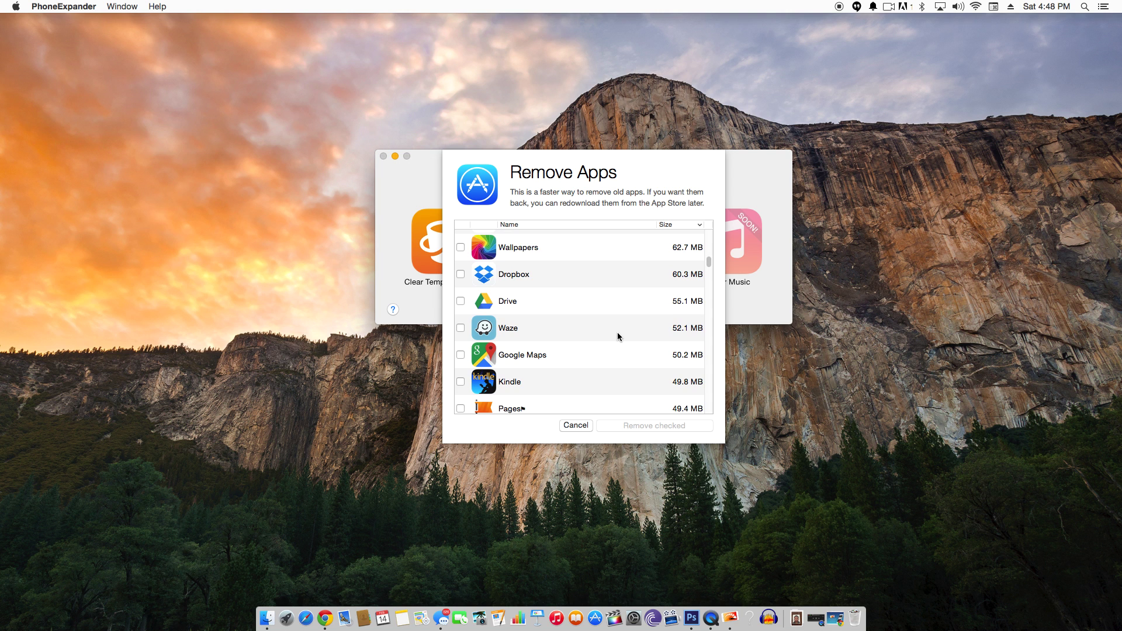
scroll(617, 337, down, 1)
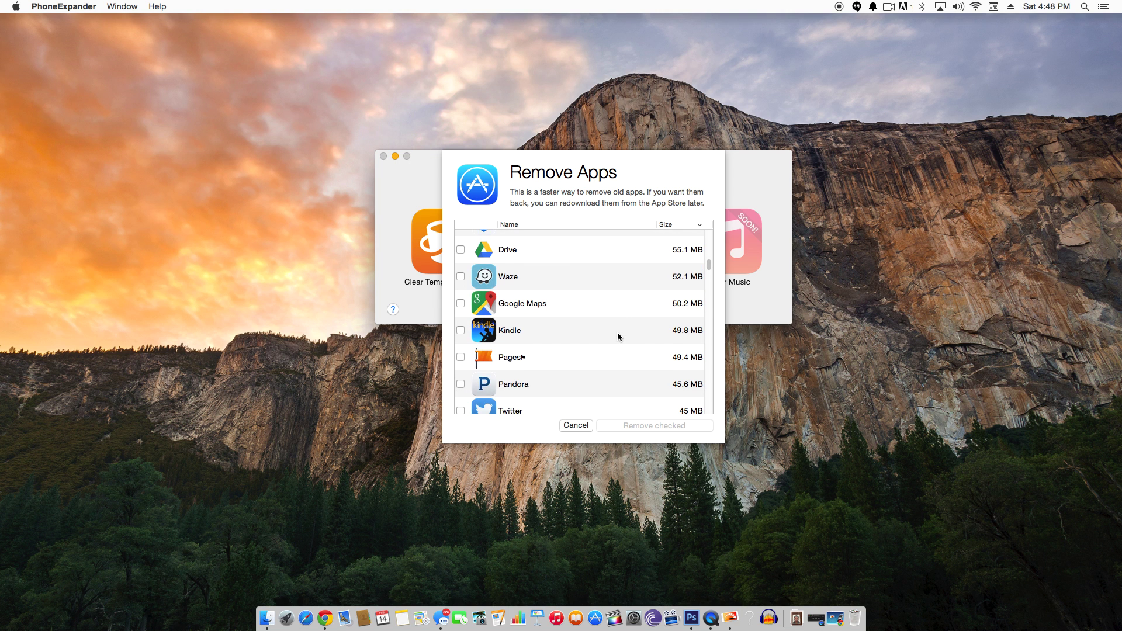
scroll(618, 336, up, 9)
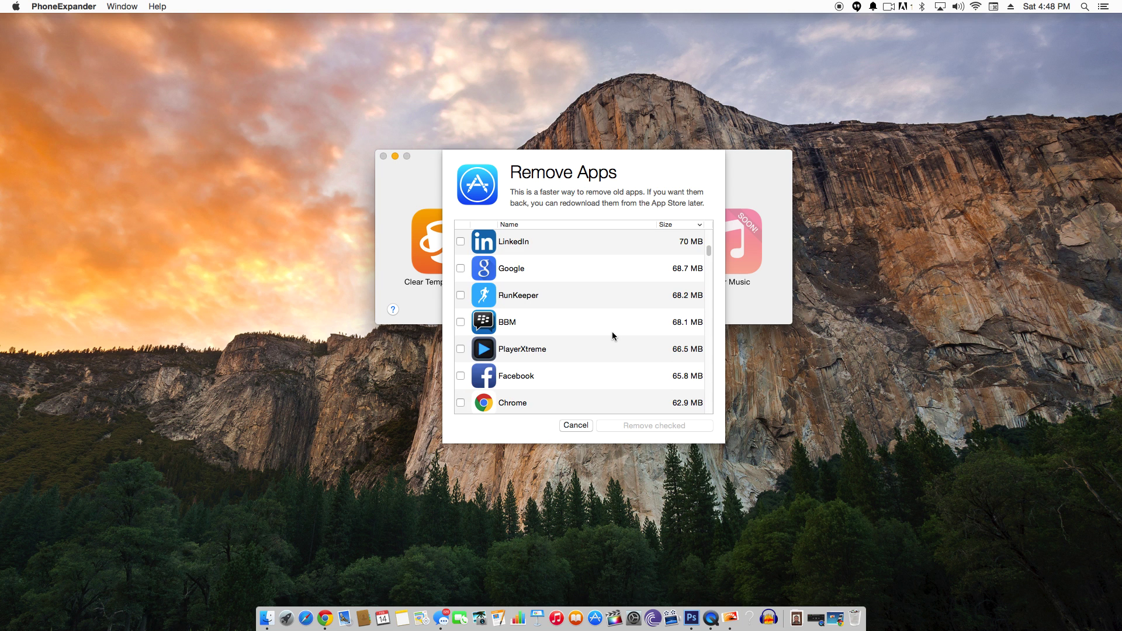
scroll(612, 336, down, 7)
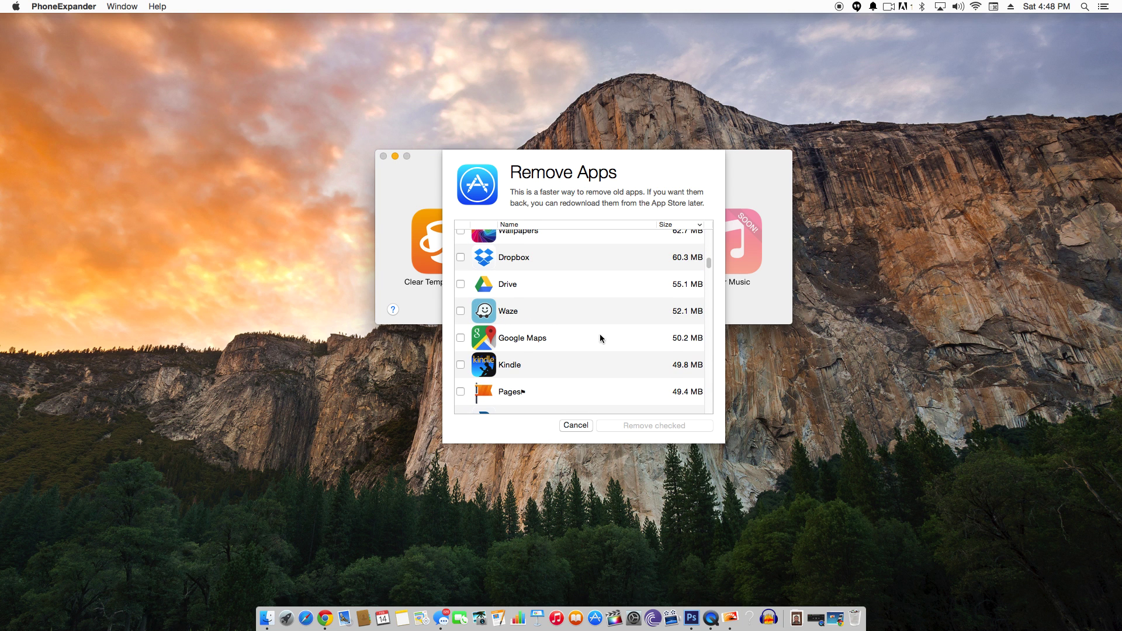
Check and uncheck Kindle, then cancel the Remove Apps list, keeping every app installed
click(460, 365)
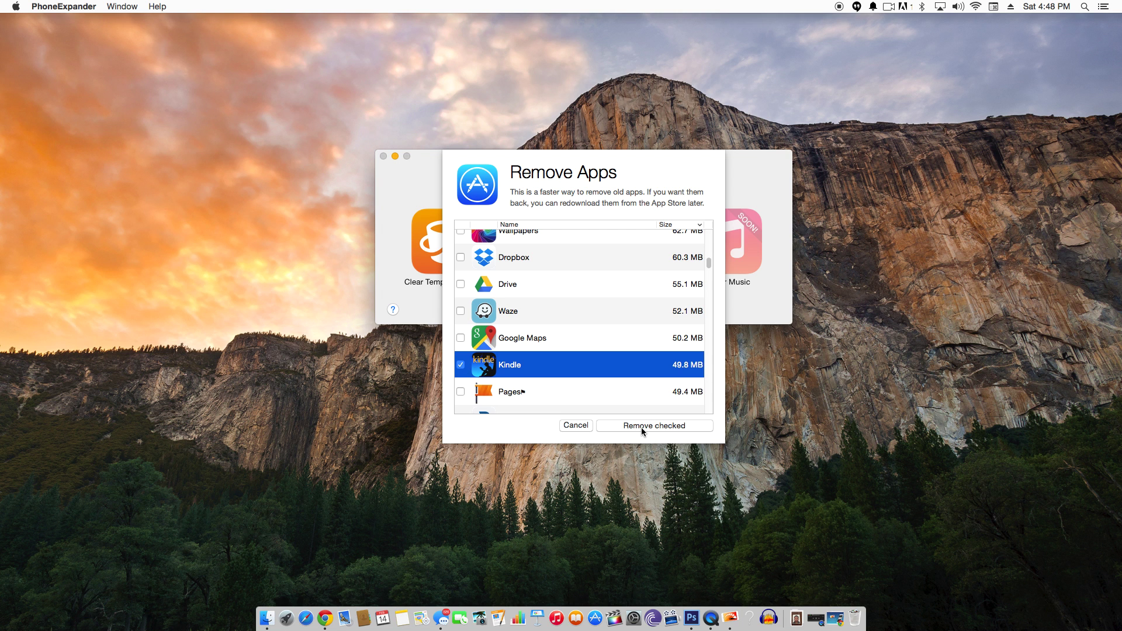
click(461, 365)
scroll(616, 352, up, 2)
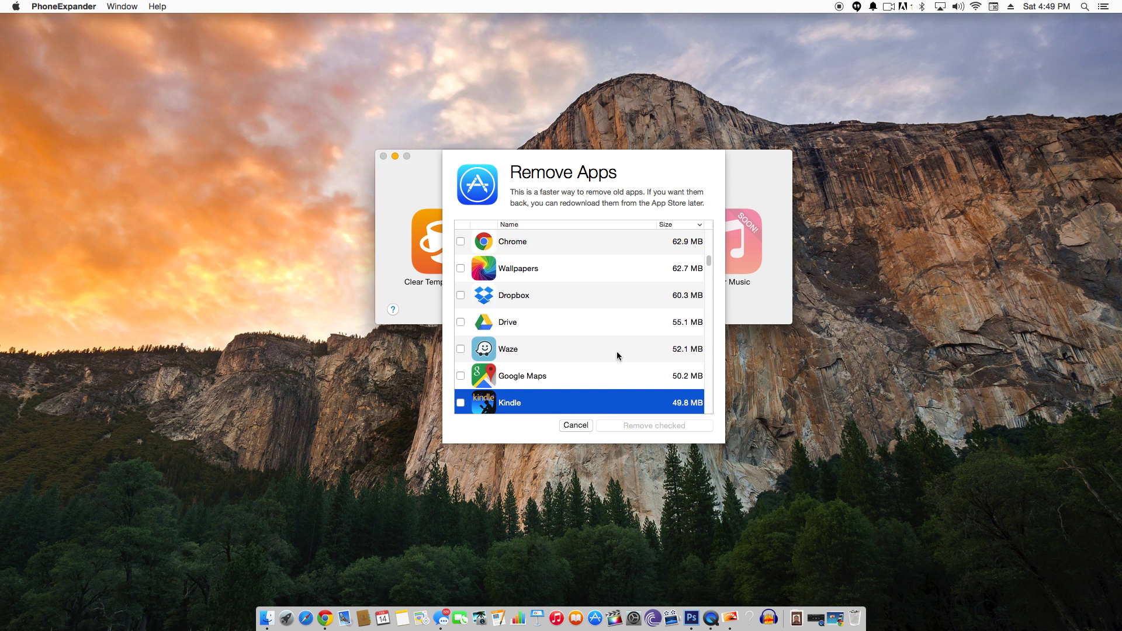
scroll(617, 354, up, 5)
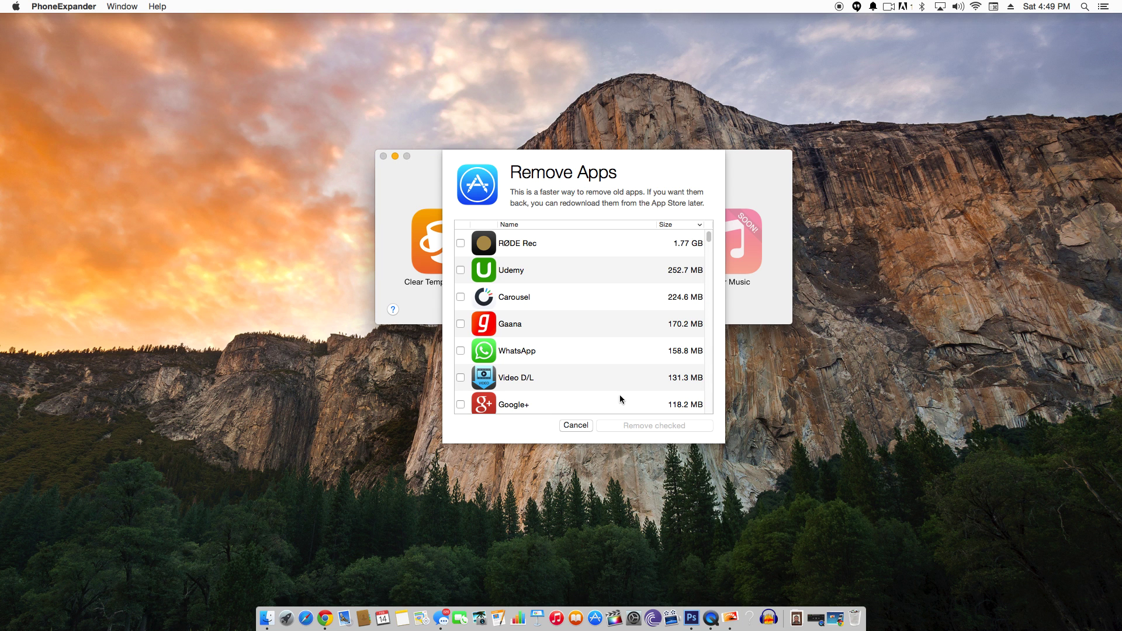
click(577, 425)
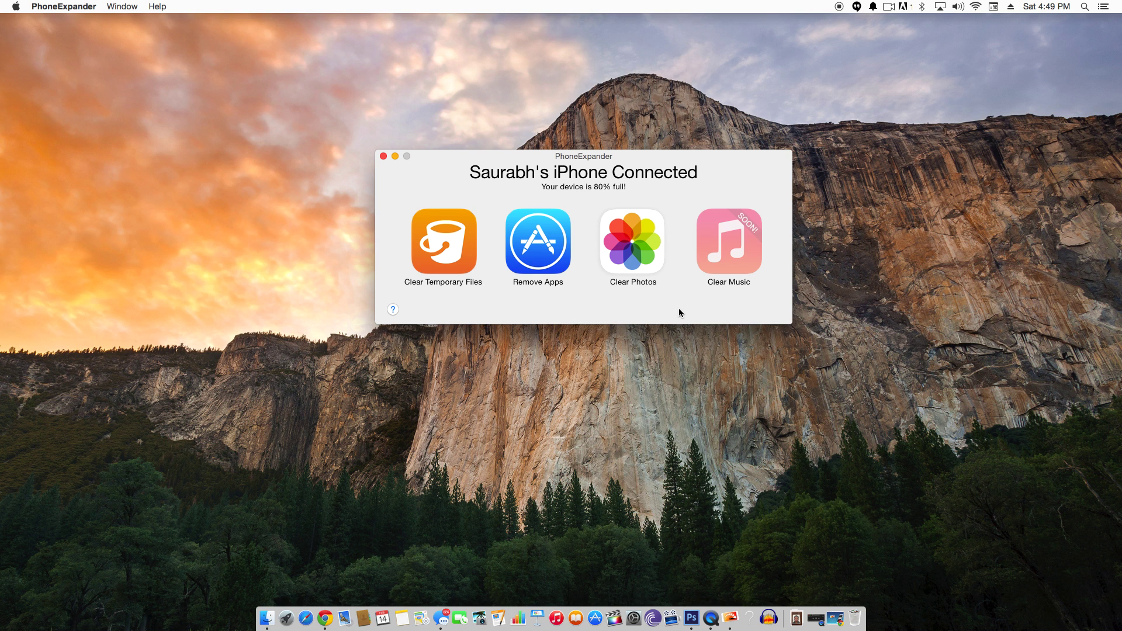
Open the Clear Photos backup options with only Videos checked: 1 file, 47.7 MB to Desktop
click(641, 267)
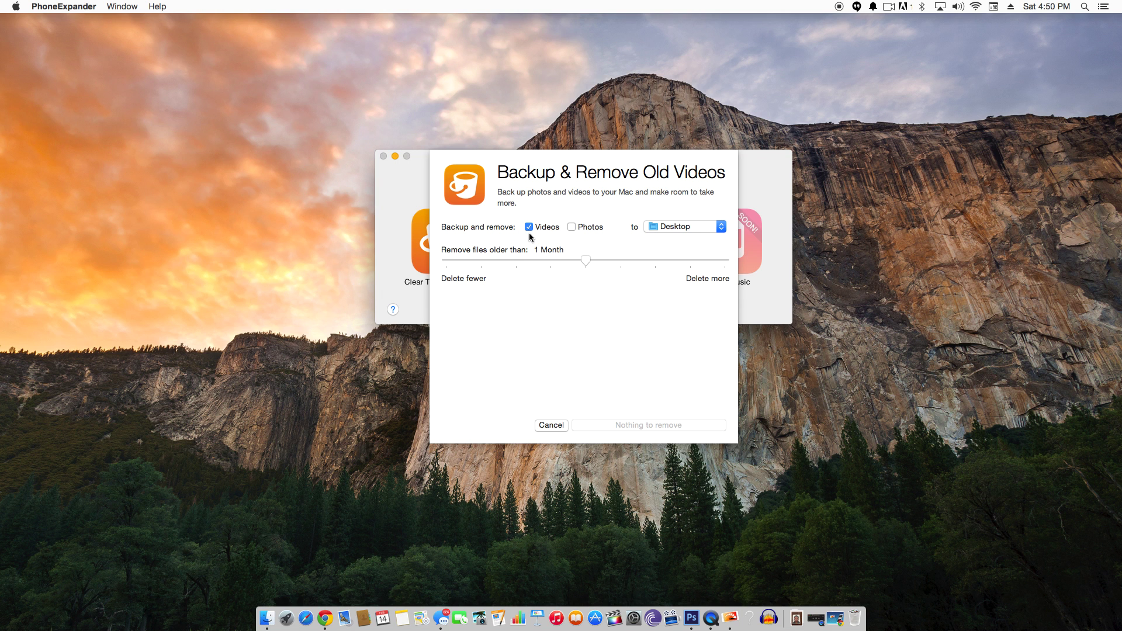
click(572, 229)
click(572, 229)
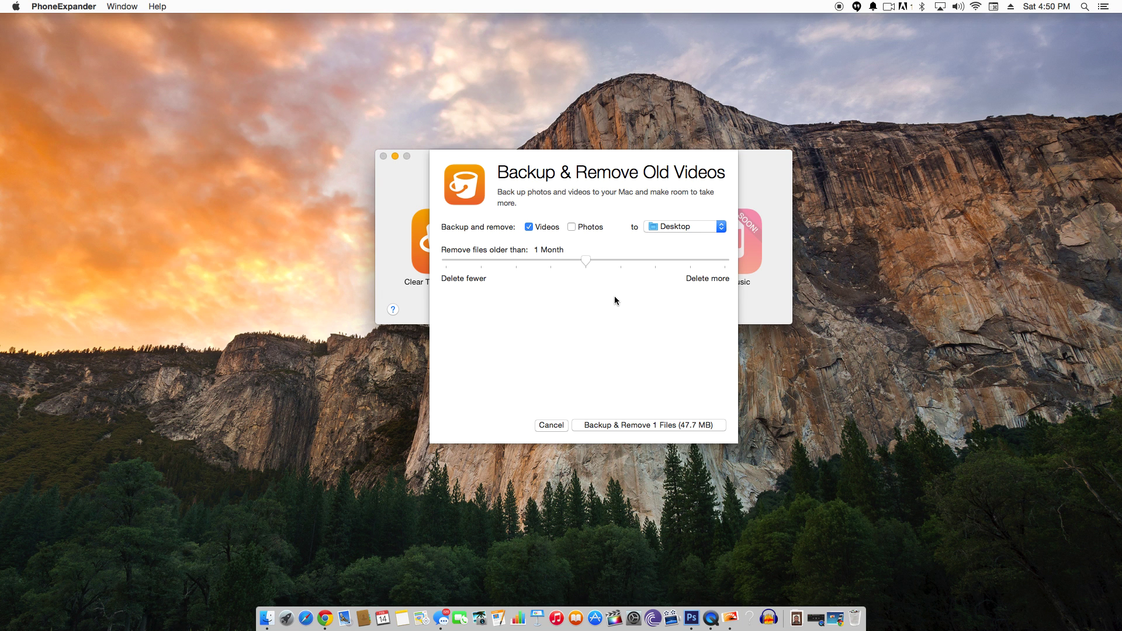
Include both Photos and Videos in the backup, keeping Desktop as the destination
click(572, 228)
click(528, 228)
click(529, 228)
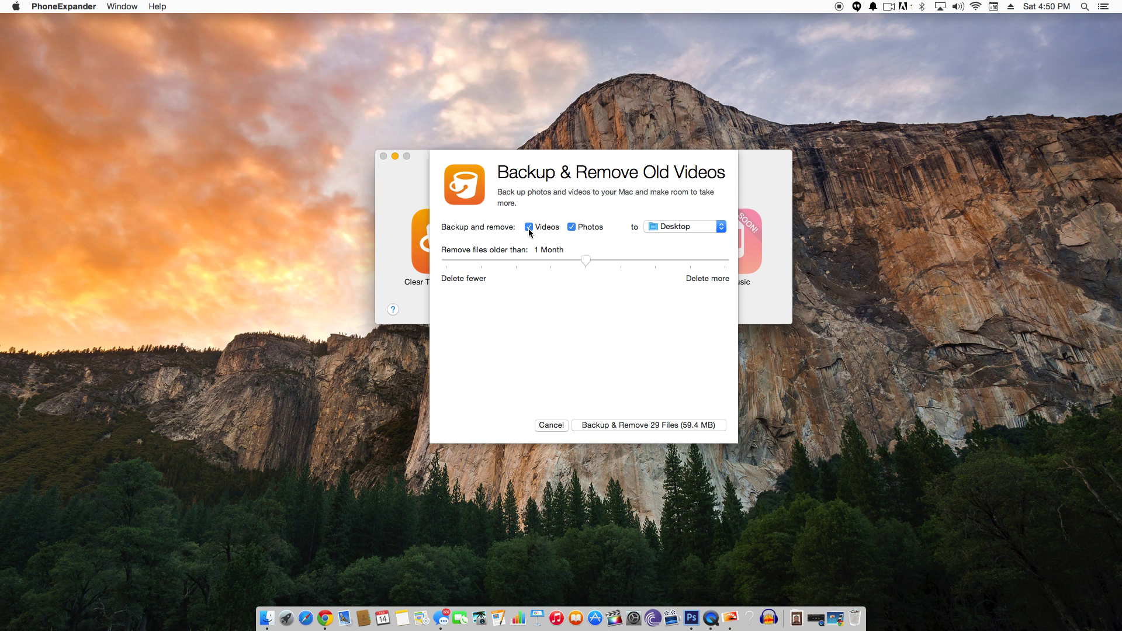
click(571, 228)
click(571, 228)
click(720, 228)
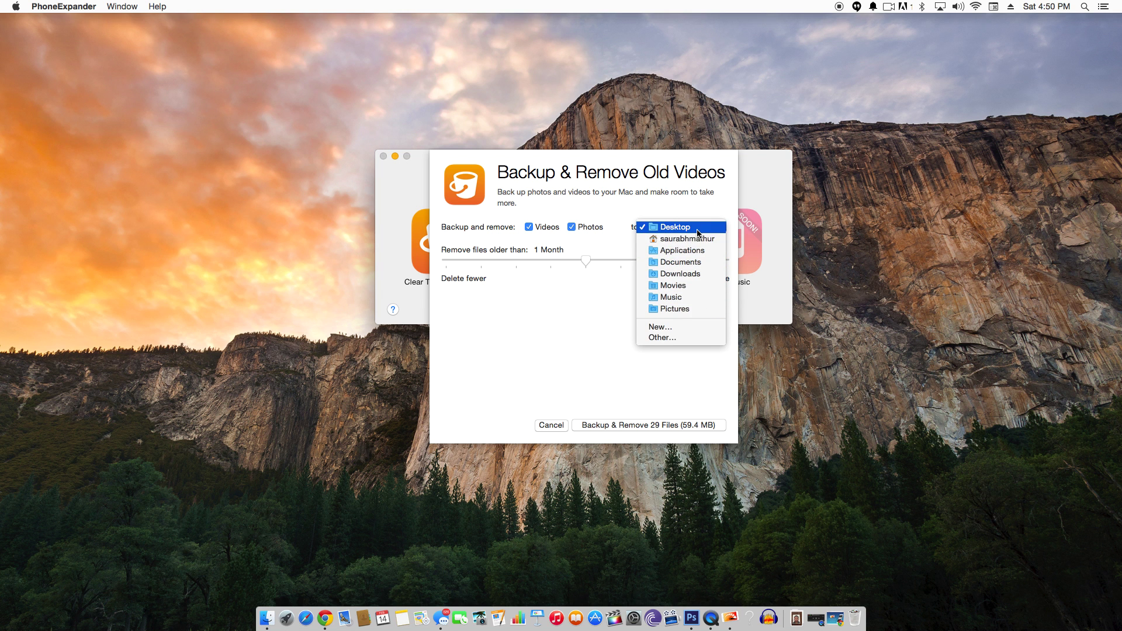
click(677, 367)
Set the age threshold to 3 Days (72 files, 106.4 MB) and close the backup options
click(489, 259)
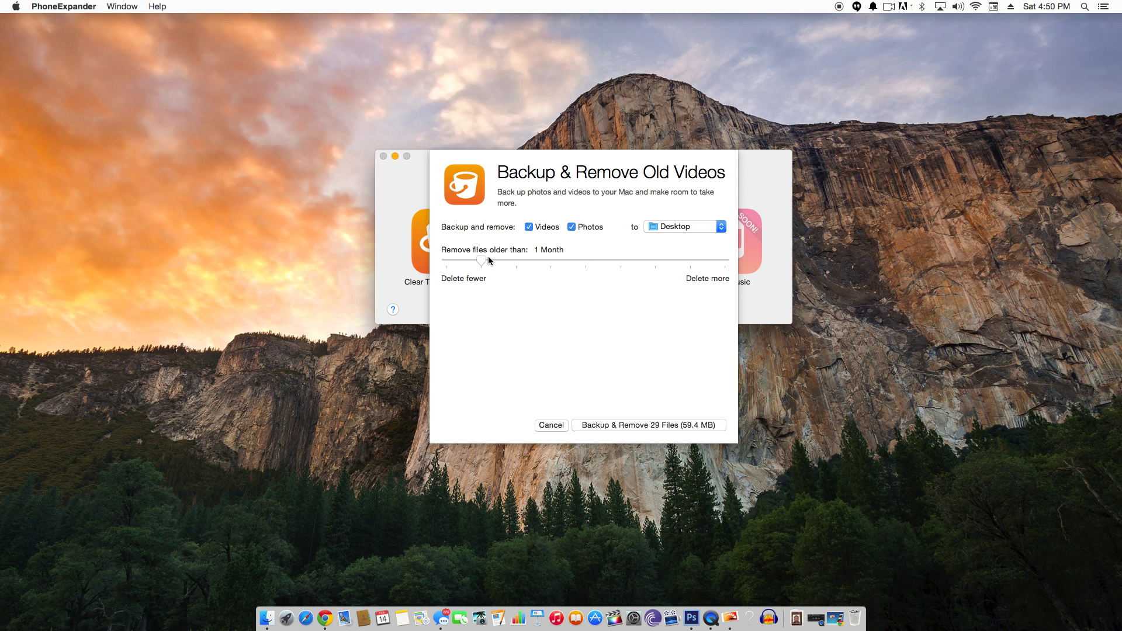
click(515, 261)
click(655, 261)
click(692, 260)
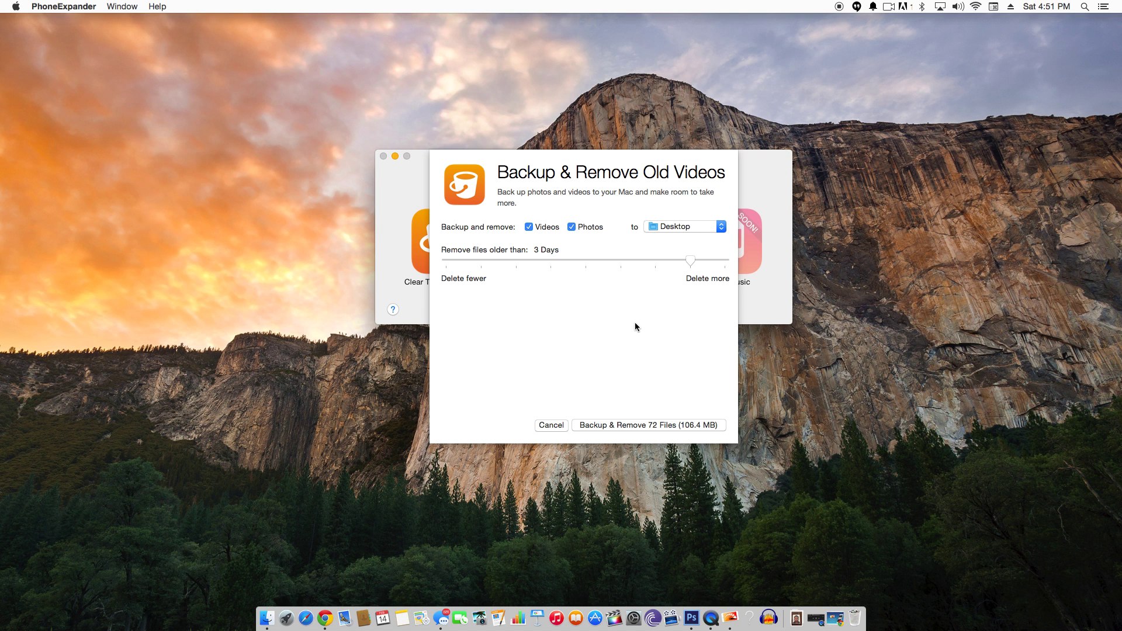
key(Escape)
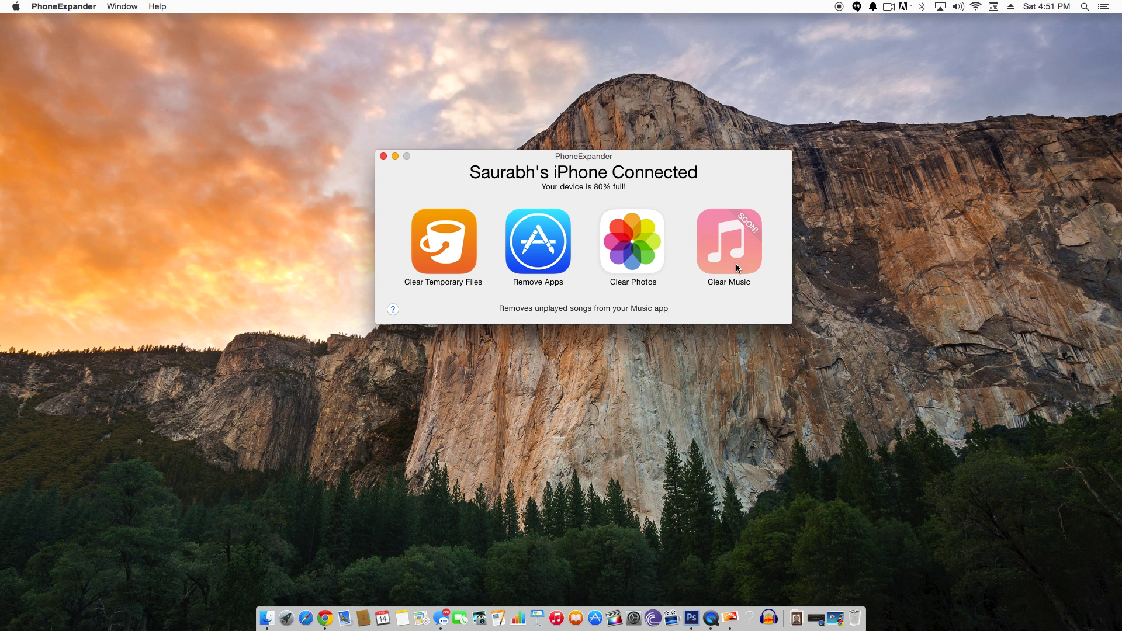
mouse_move(751, 269)
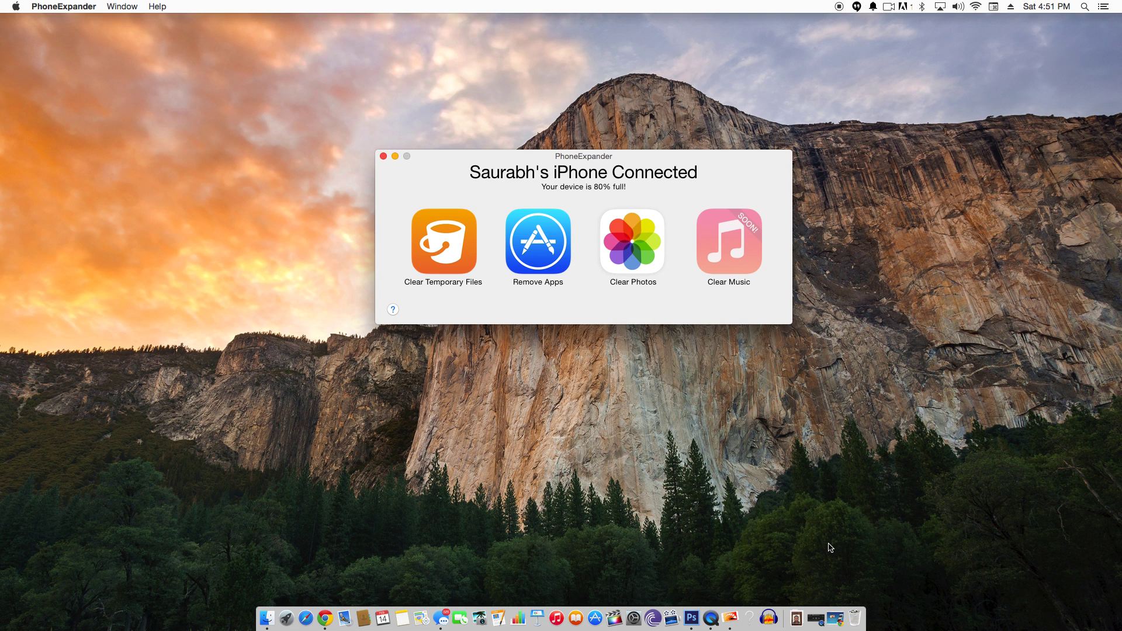
Restore Chrome and scroll phoneexpander.com down to the FAQ and Download Mac App banner
click(836, 618)
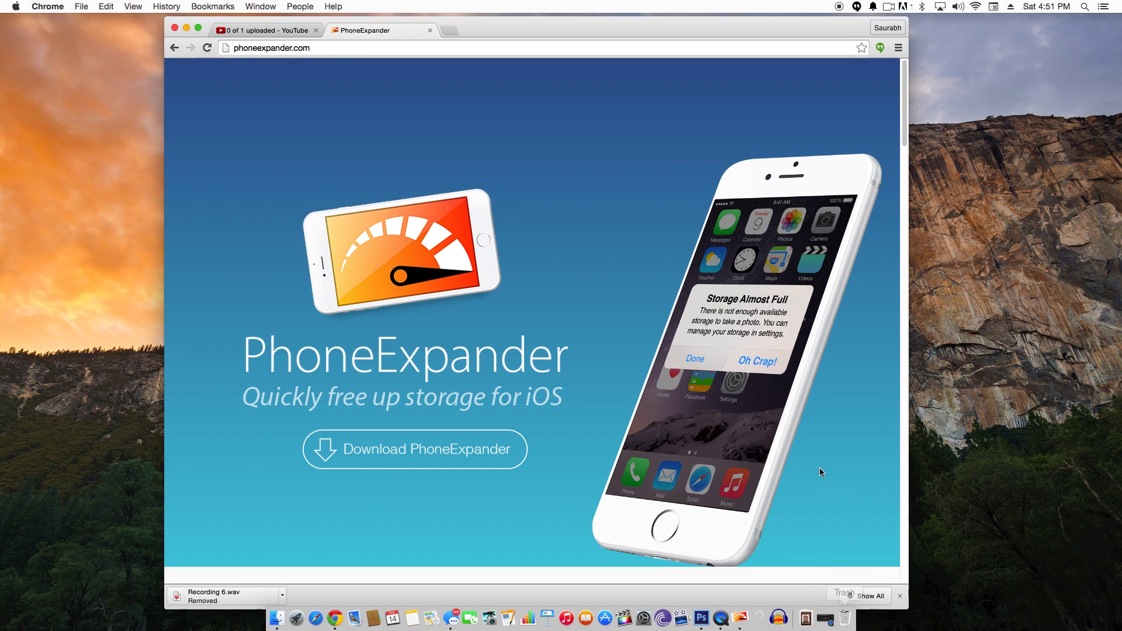
scroll(877, 369, down, 2)
scroll(876, 369, up, 2)
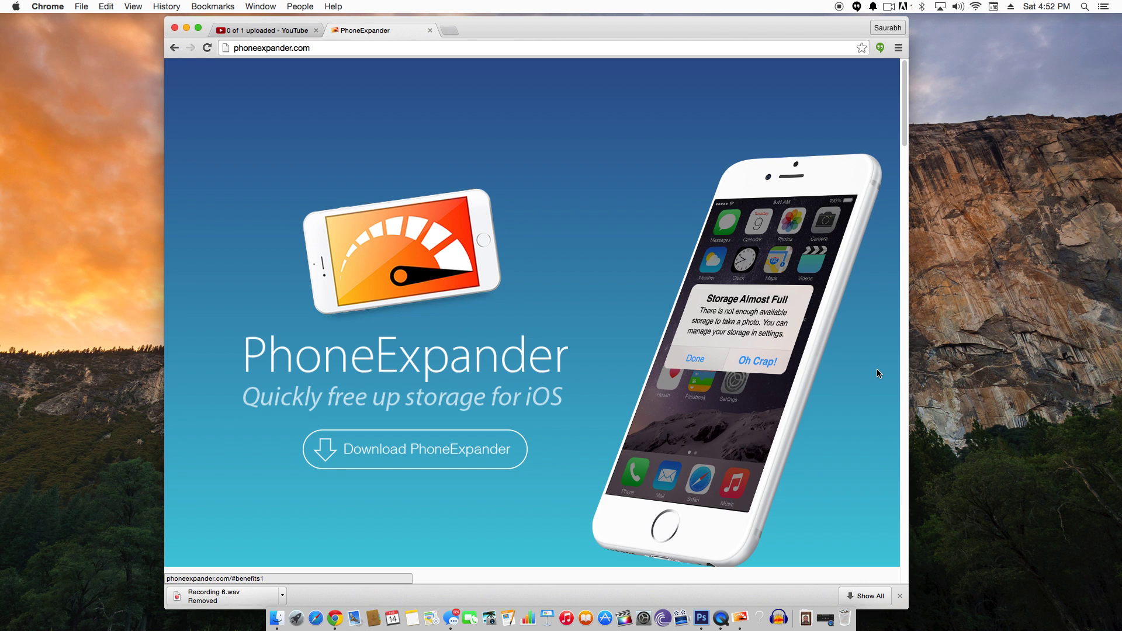
scroll(877, 371, down, 10)
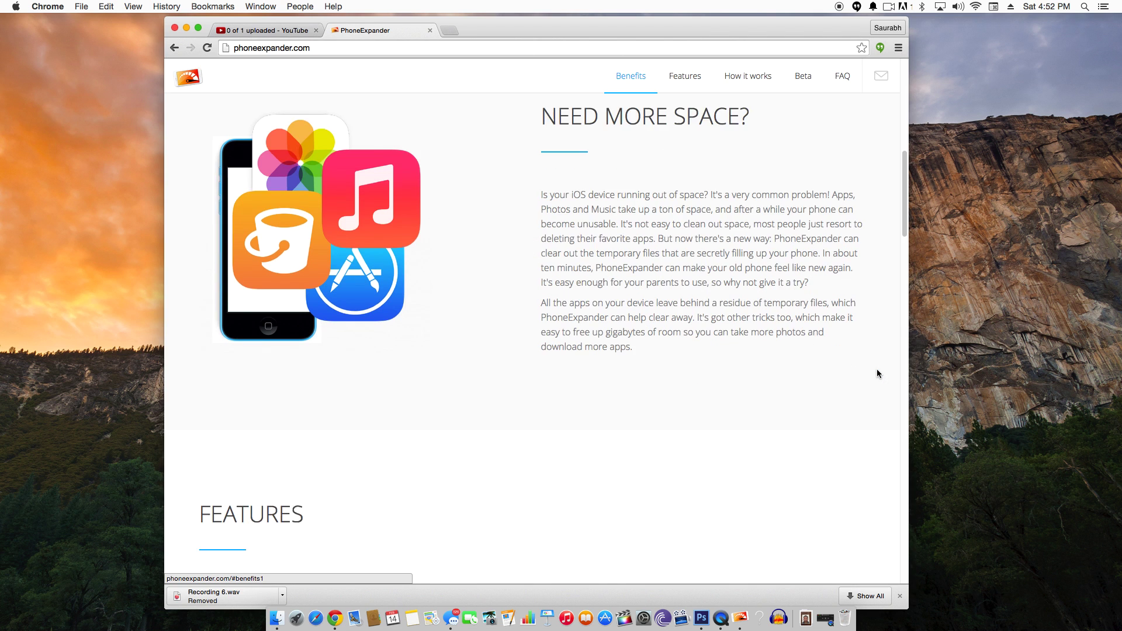
scroll(877, 370, down, 6)
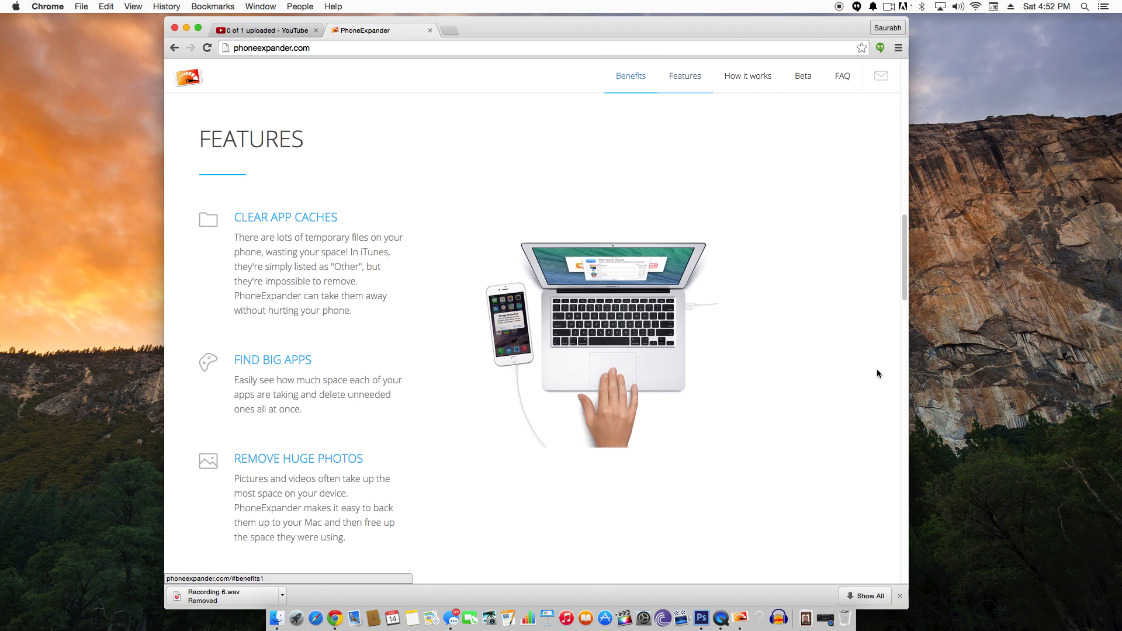
scroll(877, 373, down, 5)
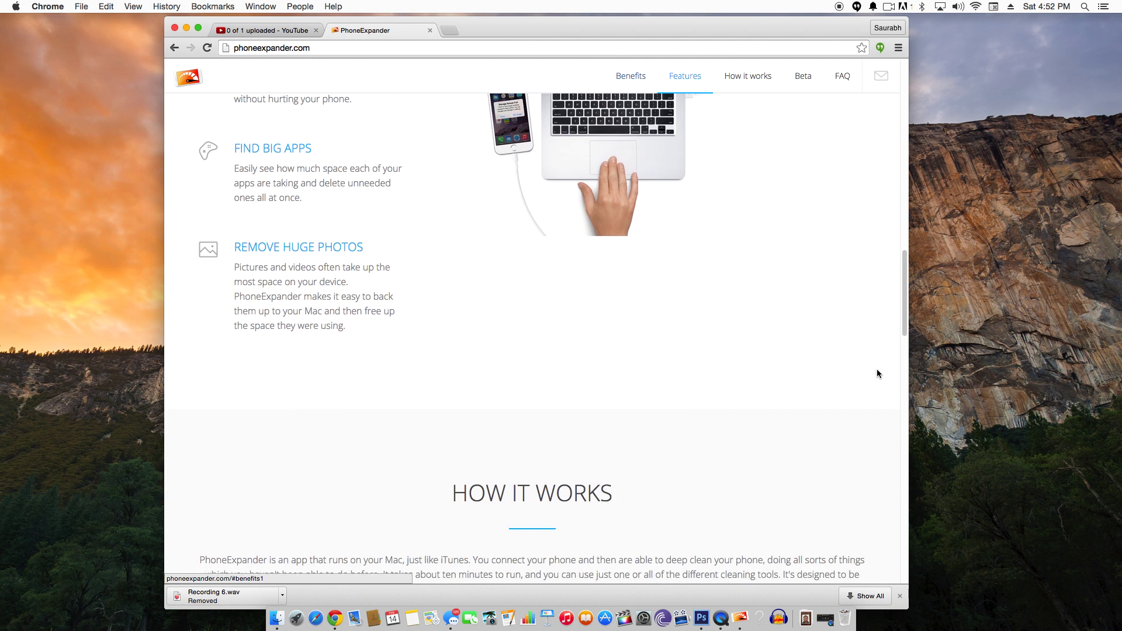
scroll(877, 369, down, 5)
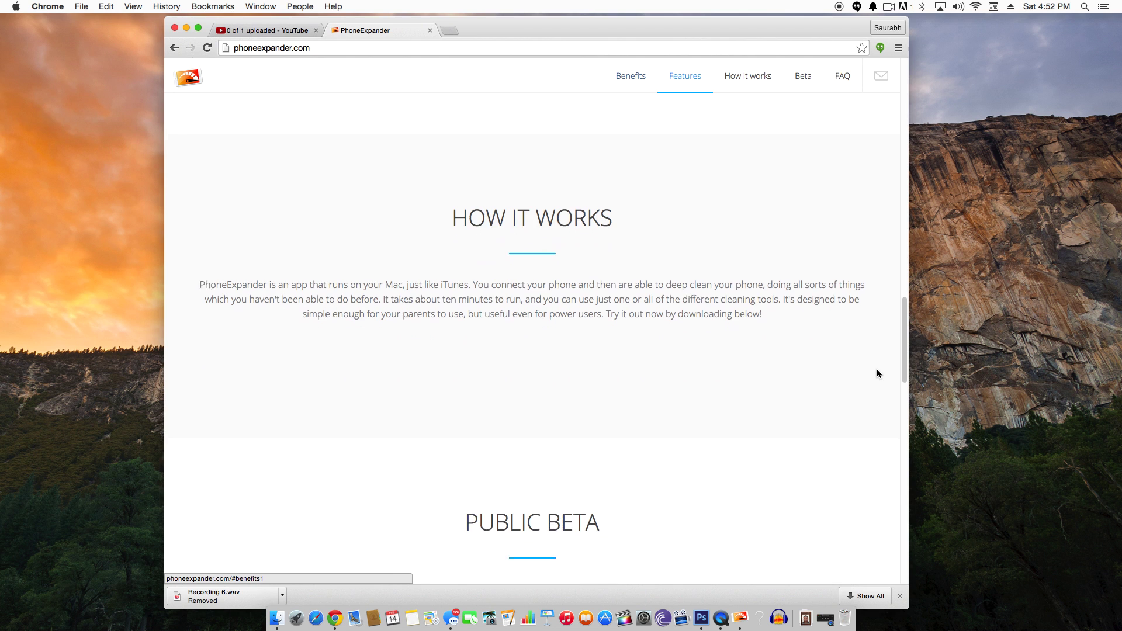
scroll(877, 370, down, 6)
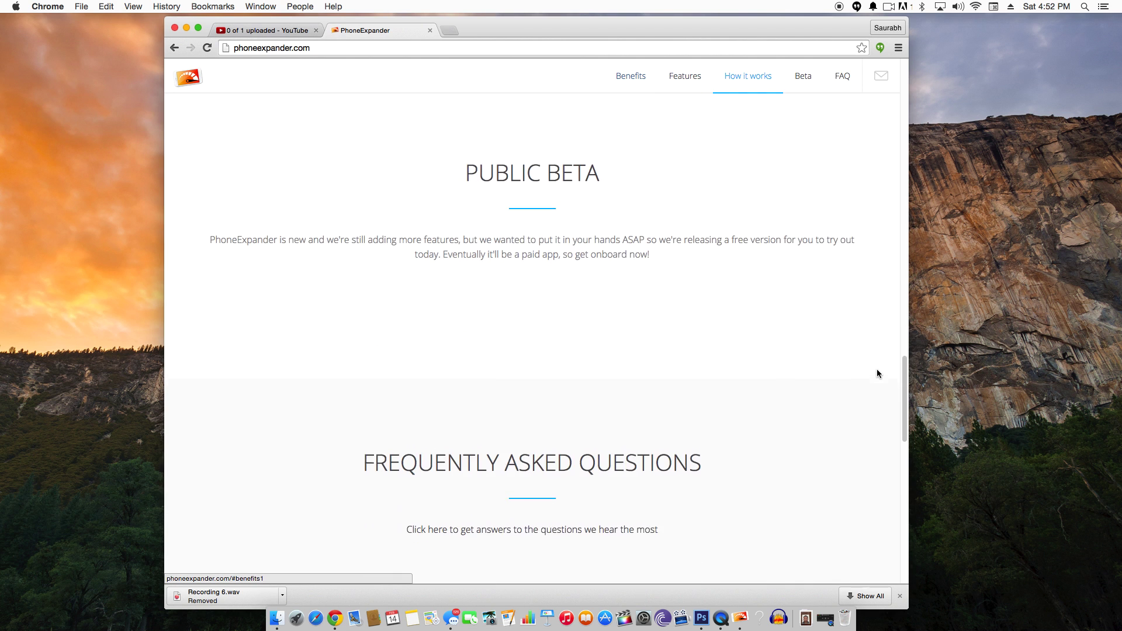
scroll(877, 374, down, 4)
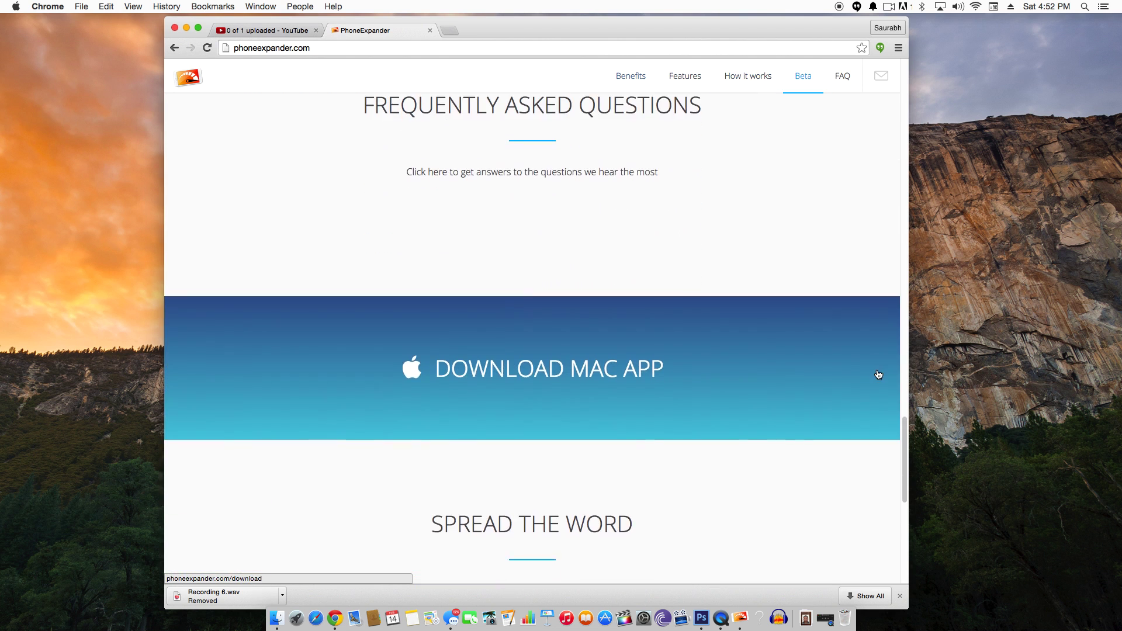